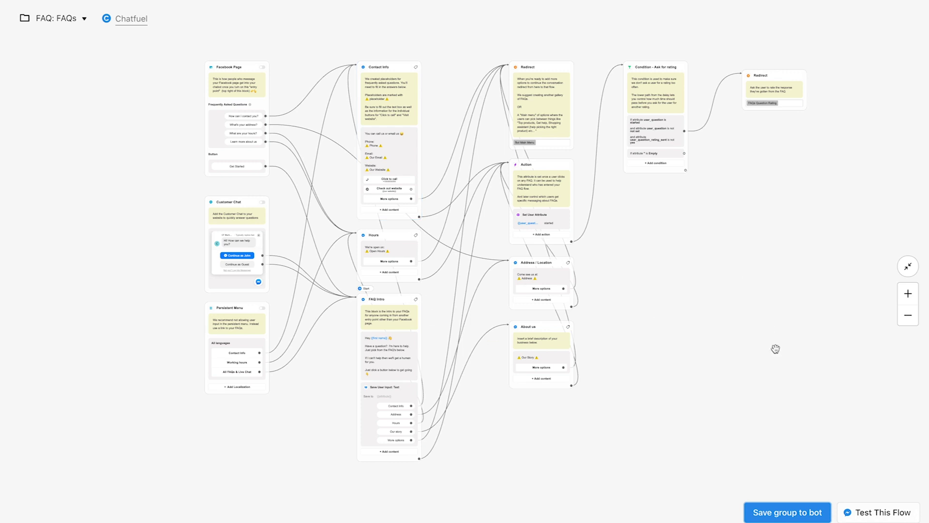
Save the FAQ template flow group into Blank Bot
left_click(815, 514)
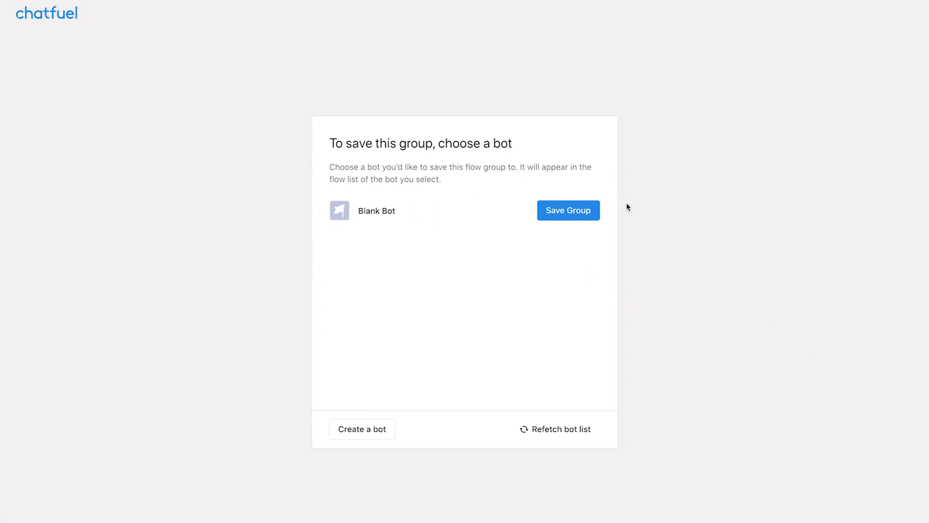
left_click(587, 218)
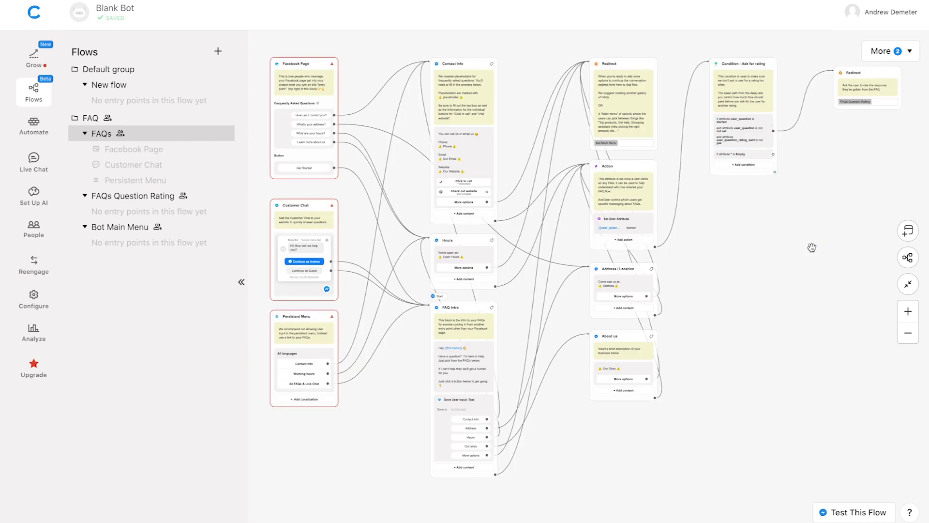
Open the FAQs Question Rating flow from the Flows sidebar to review its rating blocks
mouse_move(170, 139)
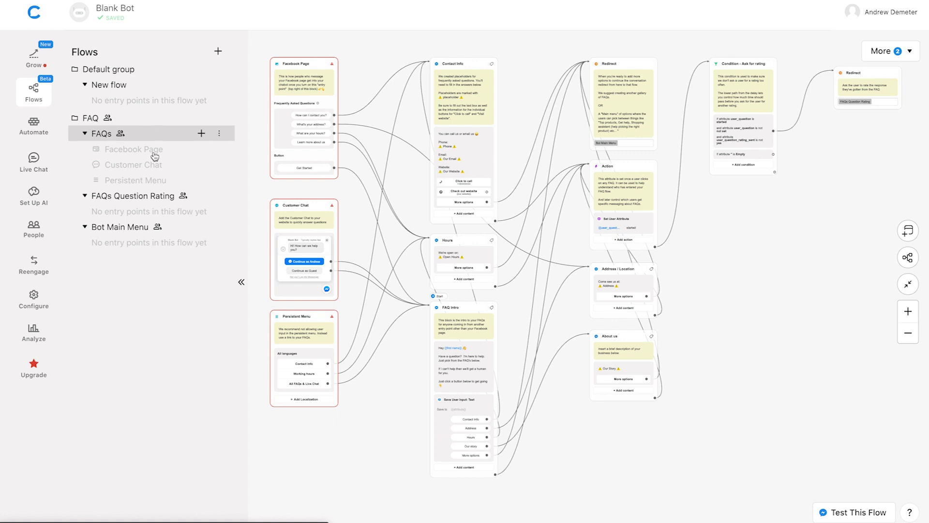
left_click(136, 197)
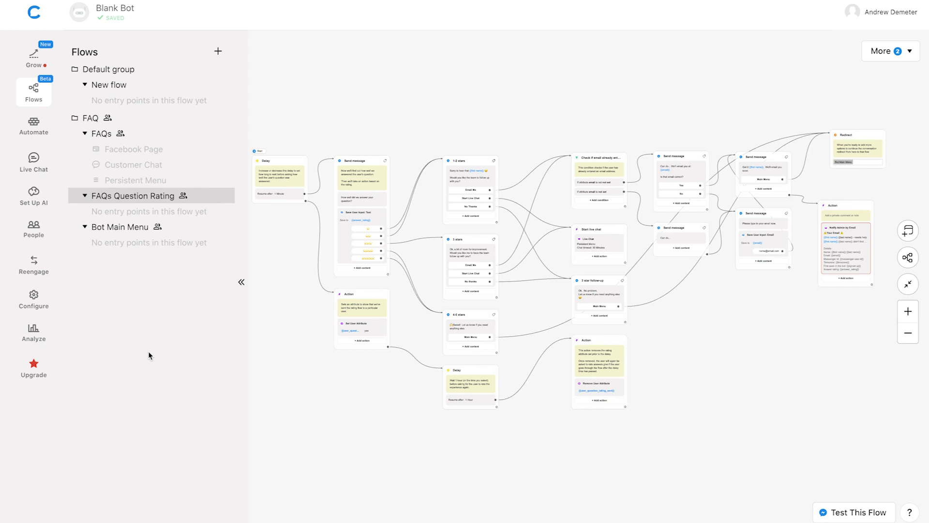
Switch to the Bot Main Menu flow on the way back to the FAQs flow
left_click(123, 233)
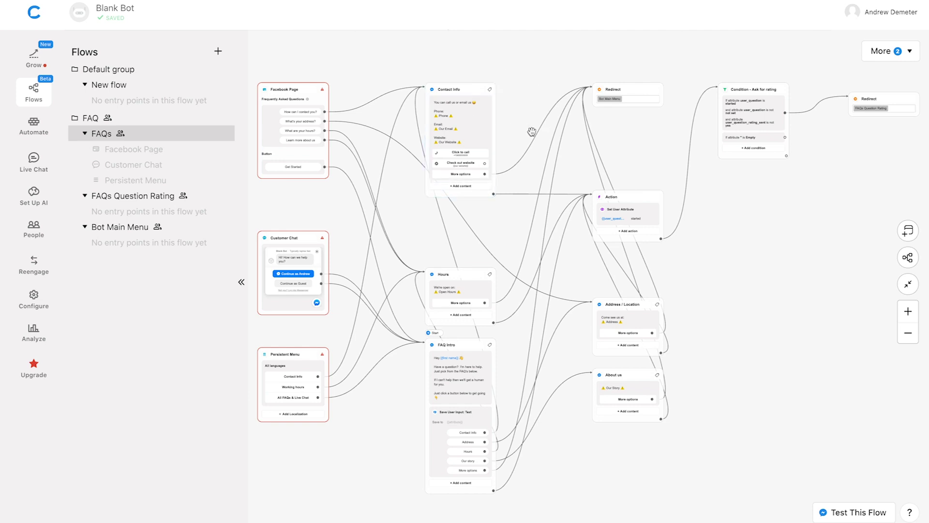
Replace the Contact Info placeholders with a phone number, the admin e-mail and pizza.com
left_click(908, 309)
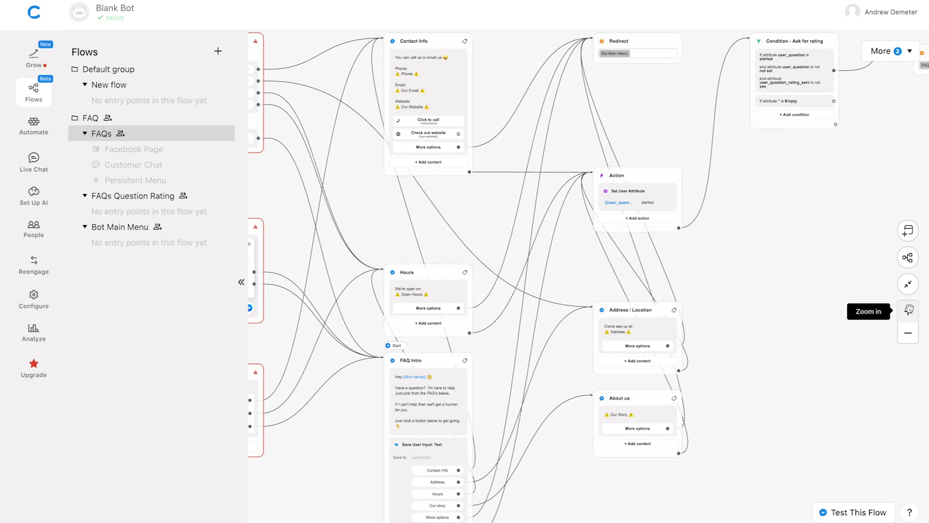
left_click(909, 309)
left_click_drag(477, 183, 552, 255)
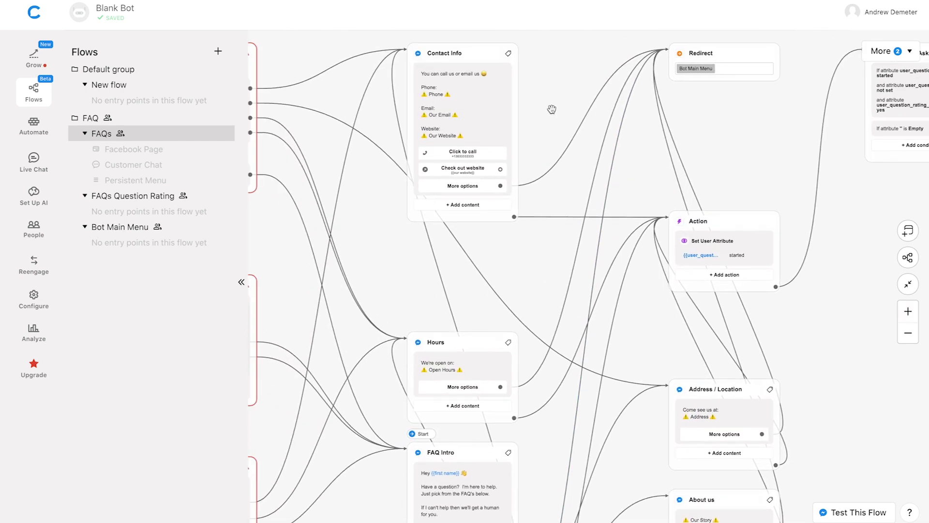
scroll(561, 138, "up", 1)
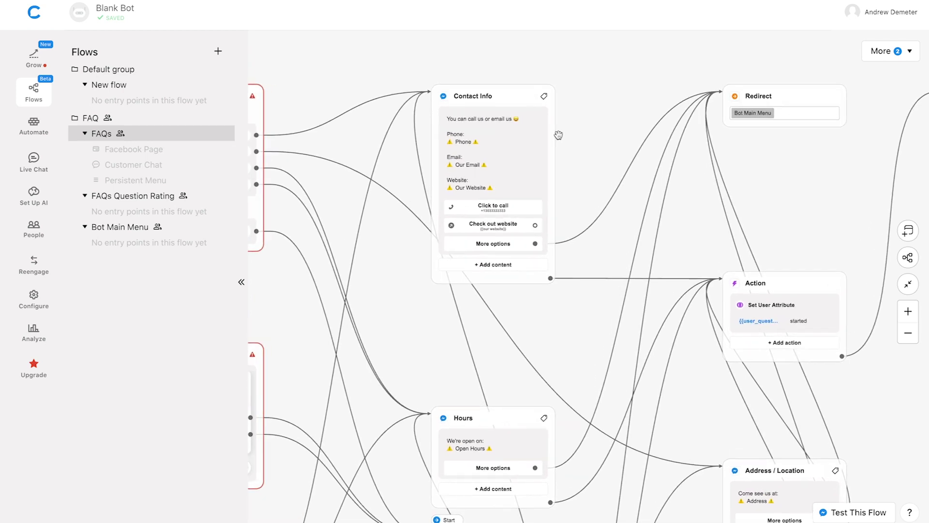
scroll(558, 136, "up", 3)
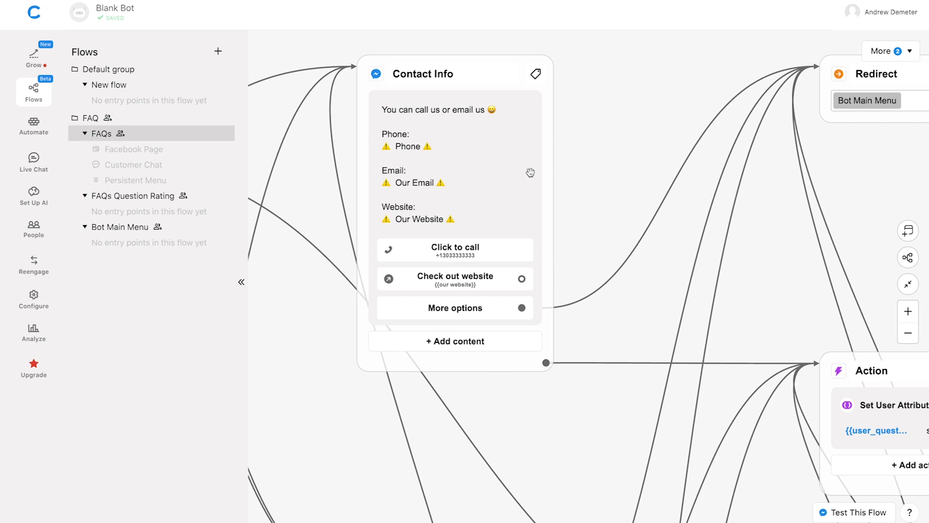
left_click(416, 146)
triple_click(416, 146)
type("123-456-7890")
triple_click(446, 182)
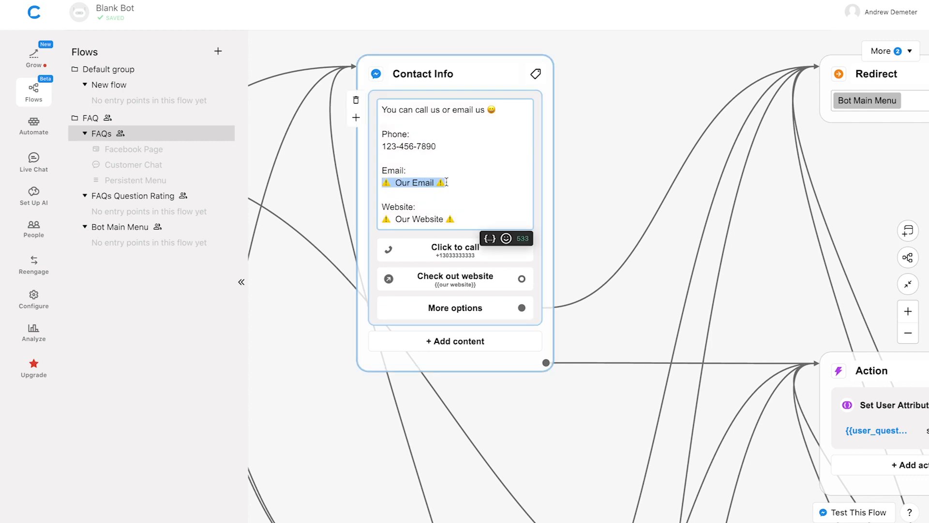
triple_click(419, 219)
type("pizza.com")
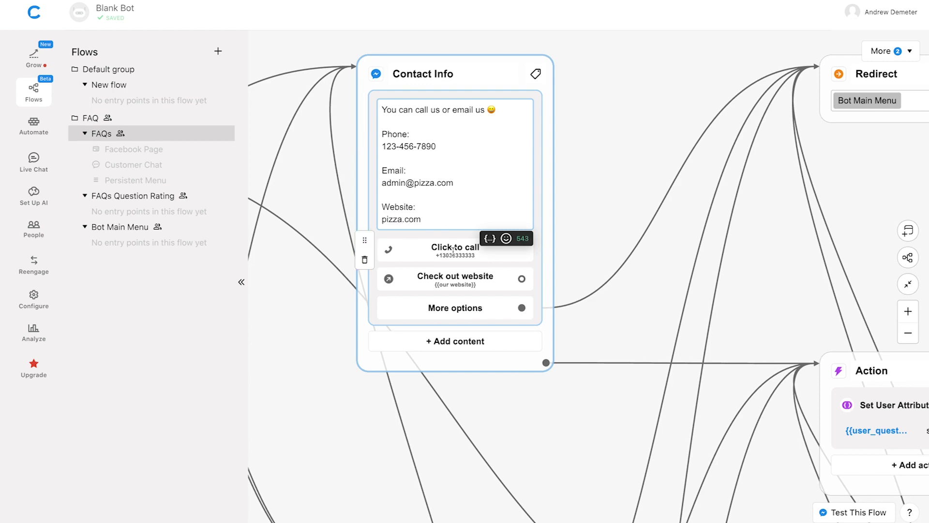
Set the call button's phone number and point the website button to pizza.com
left_click(455, 251)
left_click_drag(588, 251, 653, 254)
type("1234567890")
left_click(454, 276)
type("pizza.com")
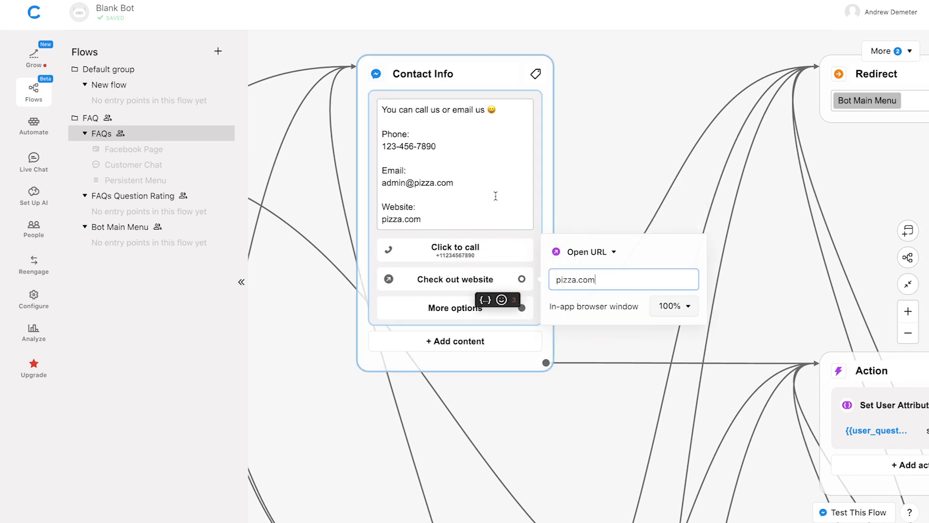
left_click(601, 184)
Set the Hours text to 'M-F: 9am-5pm' and 'S-S: Closed' on two lines
scroll(600, 184, "up", 2)
scroll(600, 184, "down", 3)
scroll(591, 222, "up", 3)
left_click(445, 242)
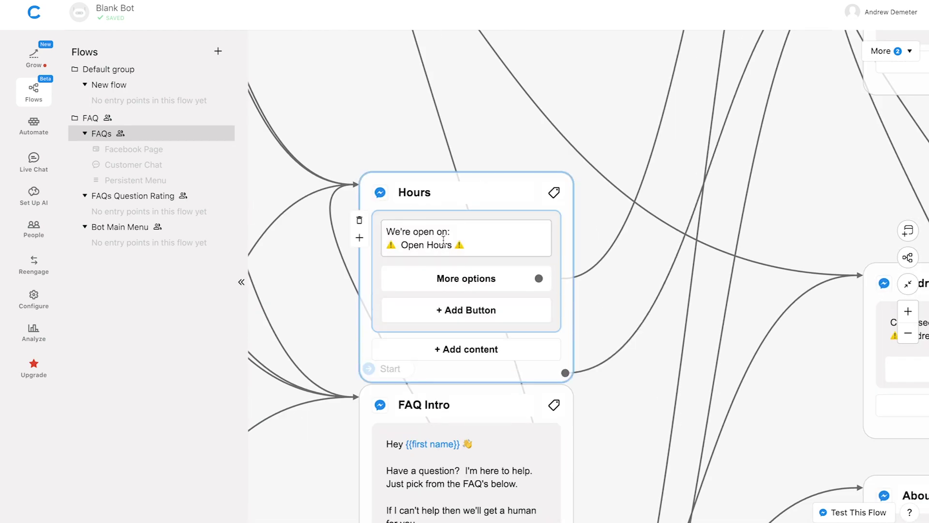
triple_click(467, 243)
type("M-F: 9am-5pm")
key("Return")
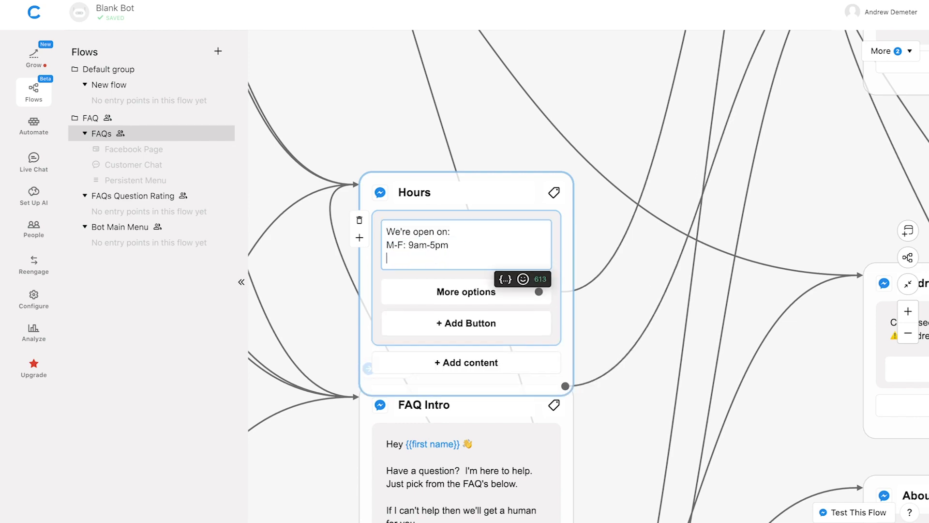
type("S-S: Closed")
left_click(582, 230)
Replace the Address / Location placeholder with a street address
scroll(582, 231, "down", 5)
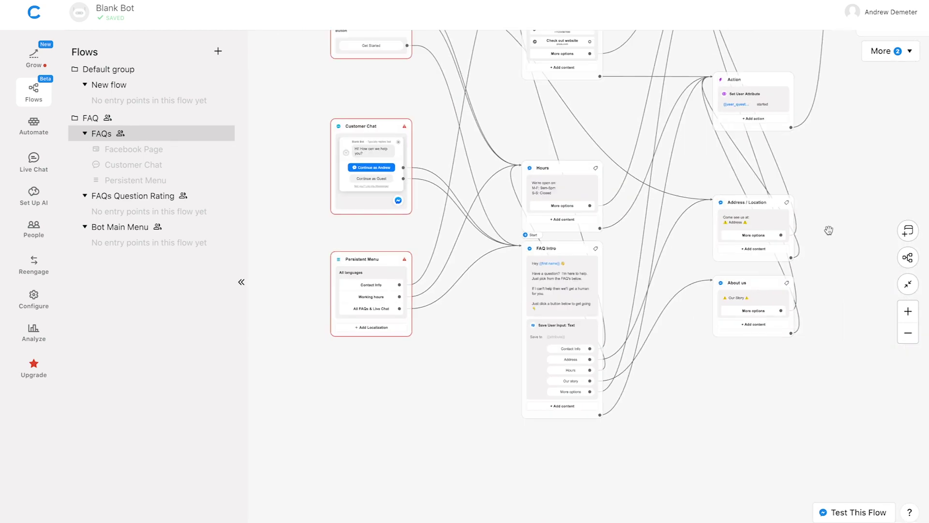
left_click_drag(791, 272, 636, 313)
scroll(636, 313, "up", 4)
left_click(537, 172)
triple_click(523, 182)
type("123 Main St.")
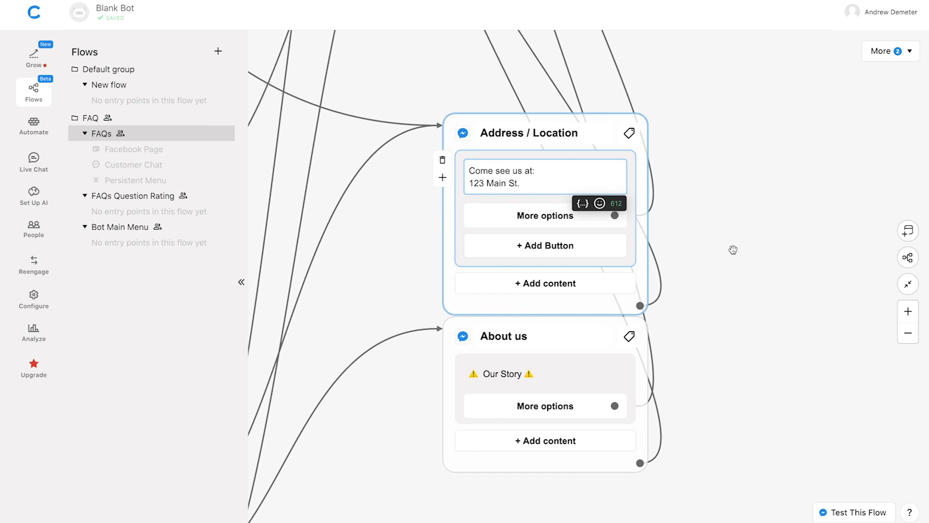
Replace the About us story placeholder with 'Lorem ipsum'
left_click_drag(731, 249, 732, 168)
left_click(559, 292)
triple_click(559, 293)
type("Lorem ipsum")
left_click(710, 281)
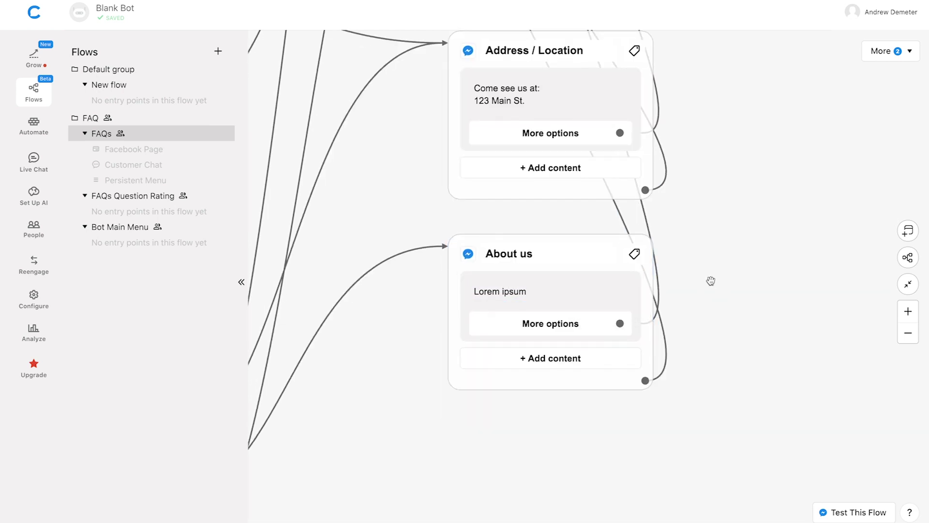
scroll(710, 280, "down", 6)
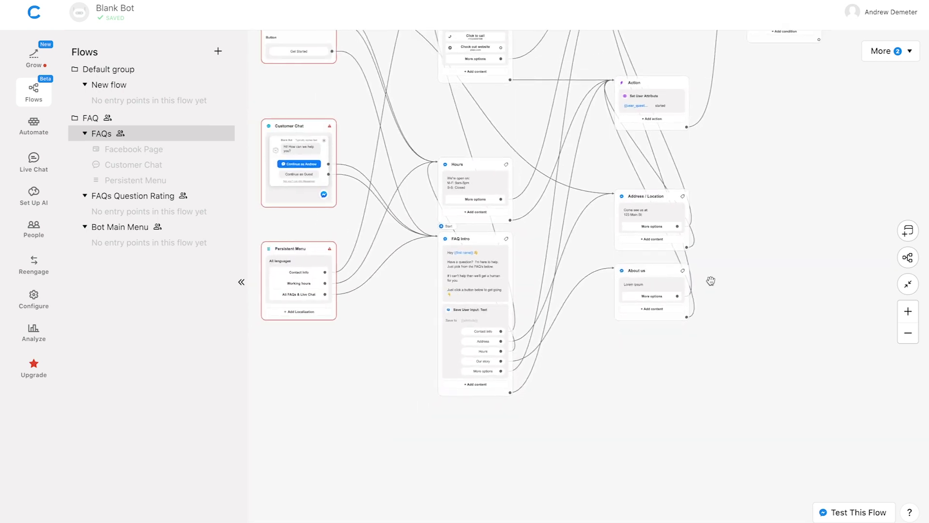
scroll(711, 281, "down", 2)
scroll(726, 244, "up", 2)
scroll(726, 244, "right", 2)
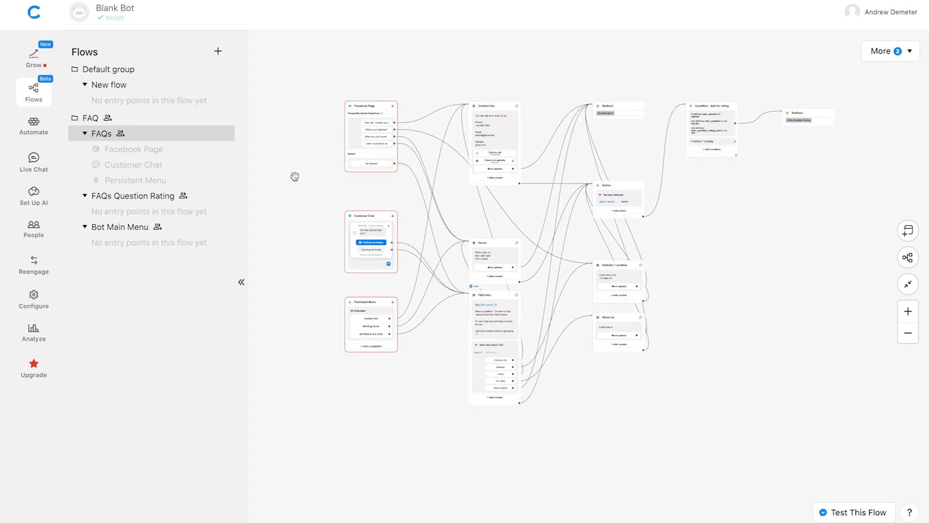
Open the FAQs Question Rating flow and bring its Notify Admin by Email action into view
left_click(134, 196)
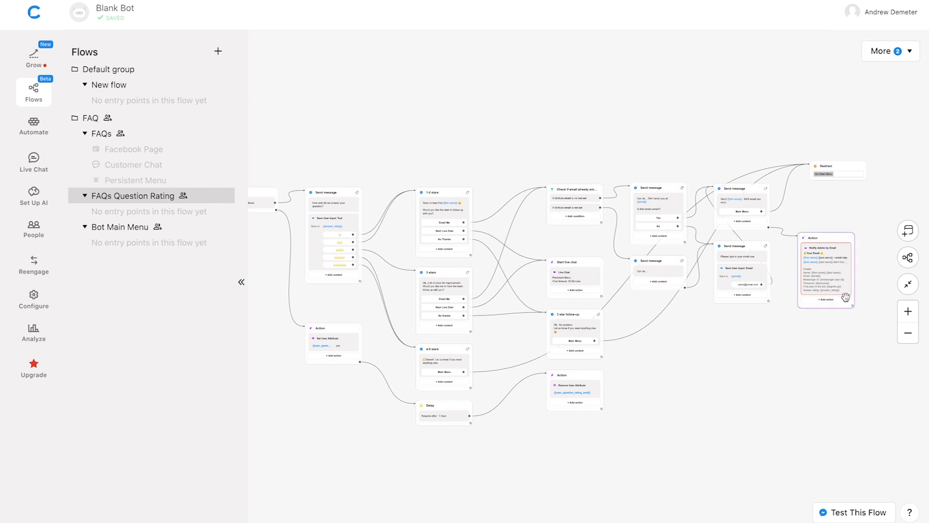
mouse_move(842, 271)
scroll(873, 264, "up", 5)
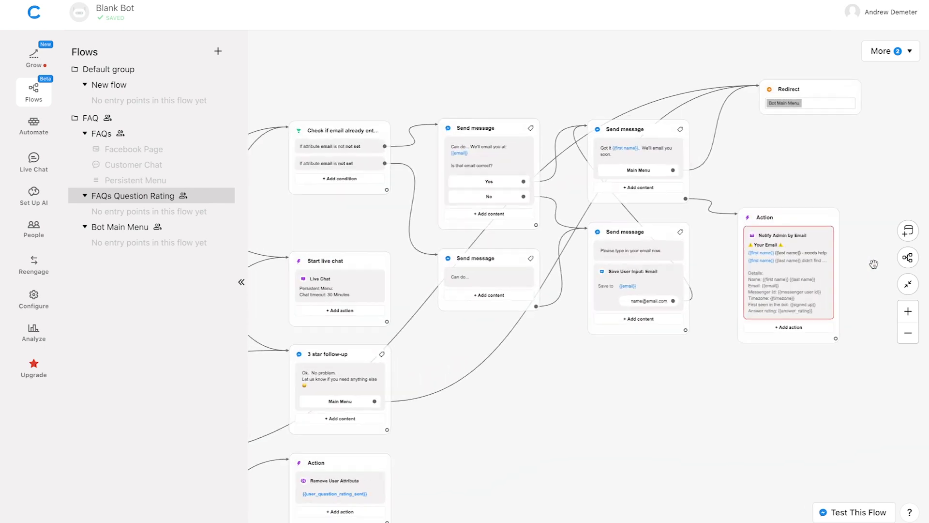
scroll(873, 264, "up", 1)
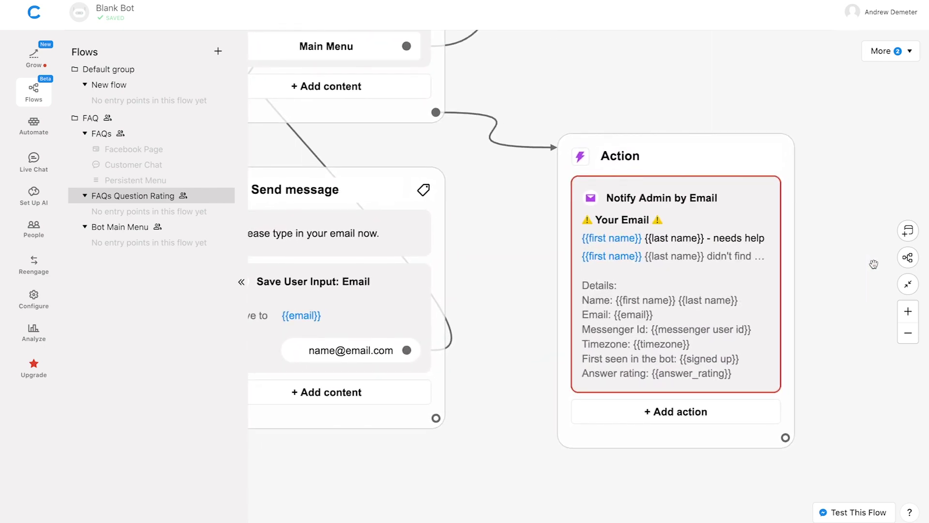
Replace the Notify Admin by Email placeholder recipient with the admin's e-mail address
left_click(628, 222)
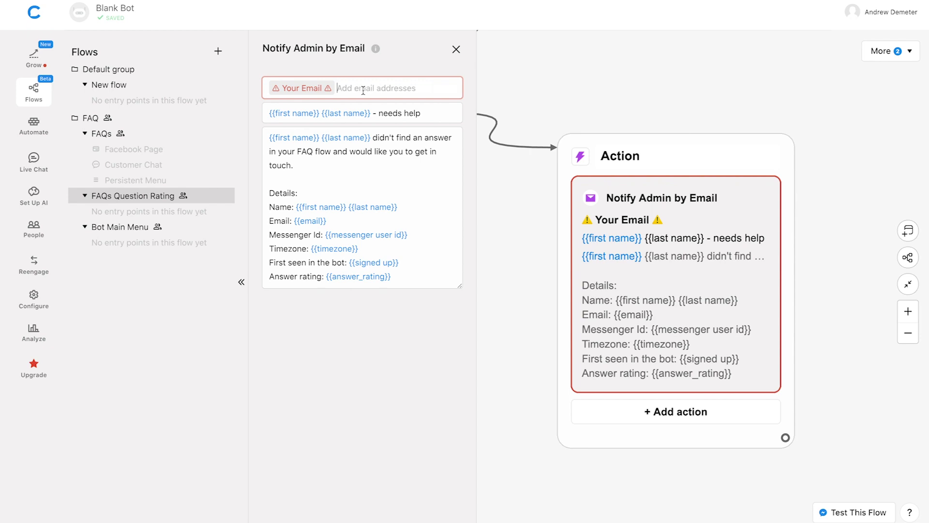
key("BackSpace")
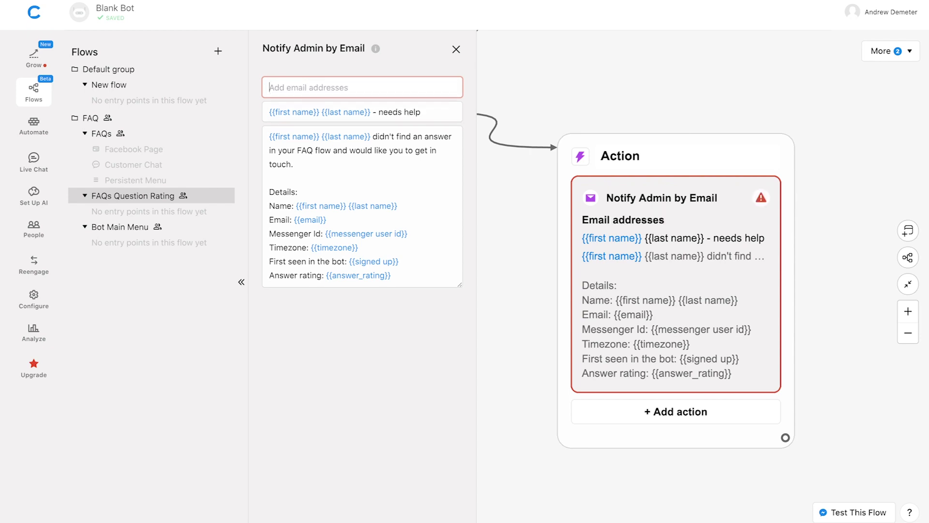
key("Return")
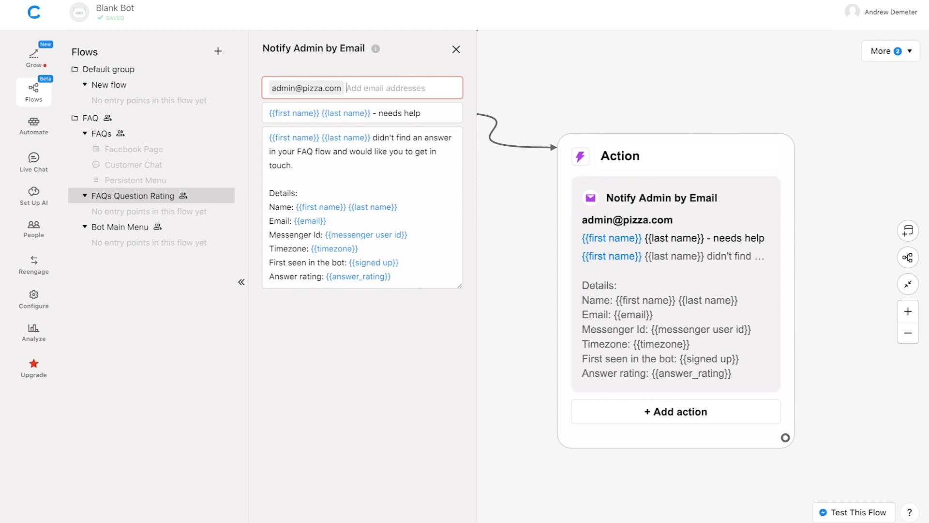
left_click(619, 58)
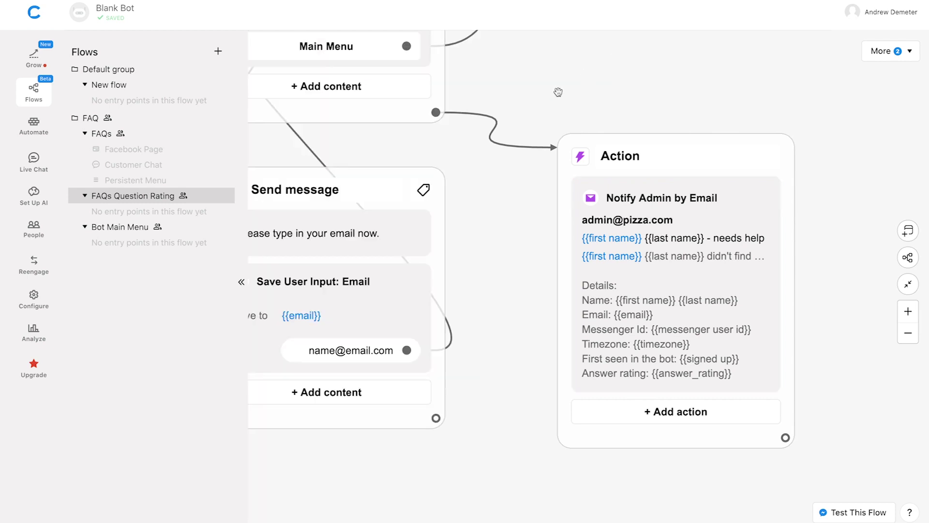
scroll(558, 92, "down", 5)
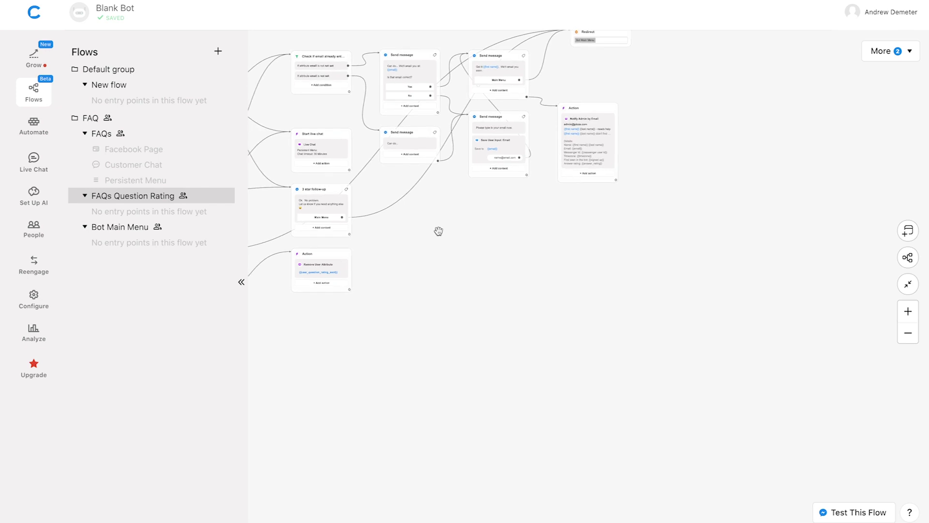
left_click_drag(437, 230, 703, 339)
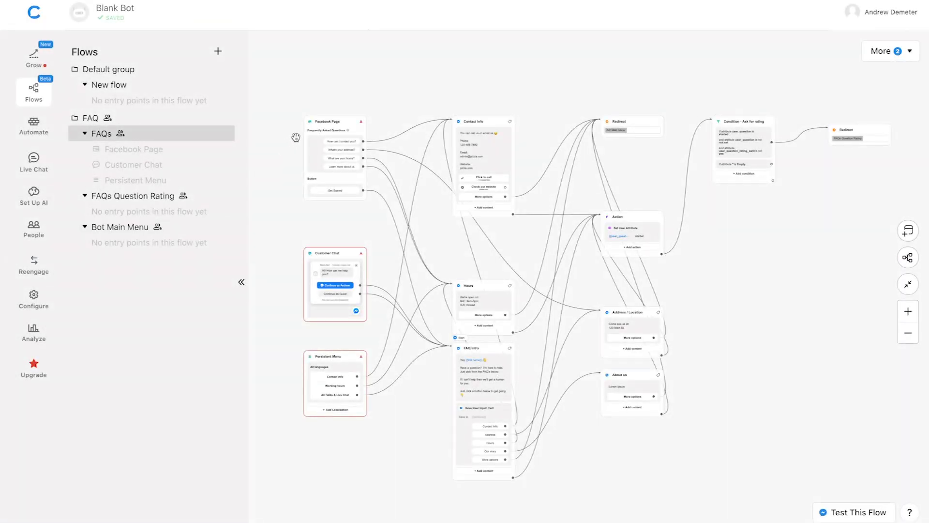
Select the FAQs flow's Facebook Page entry point and check its no-connected-page warning
scroll(296, 138, "up", 5)
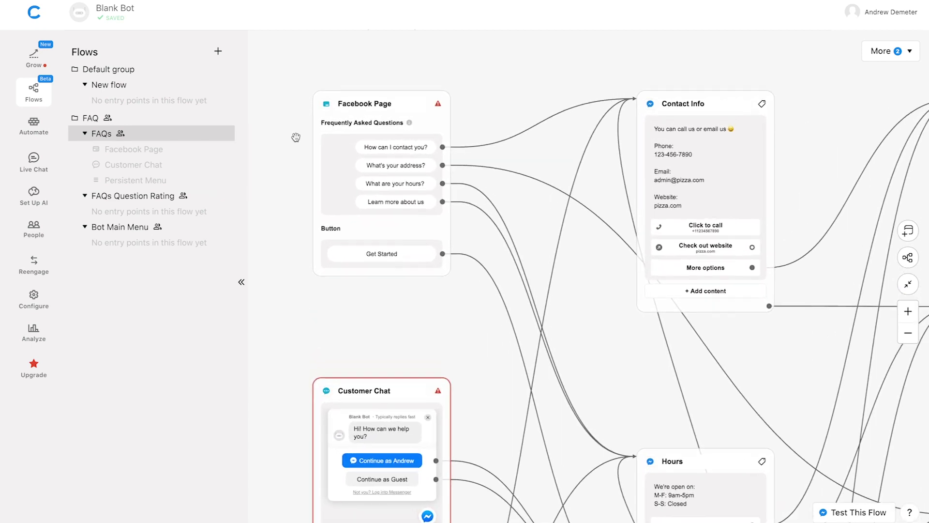
left_click(355, 137)
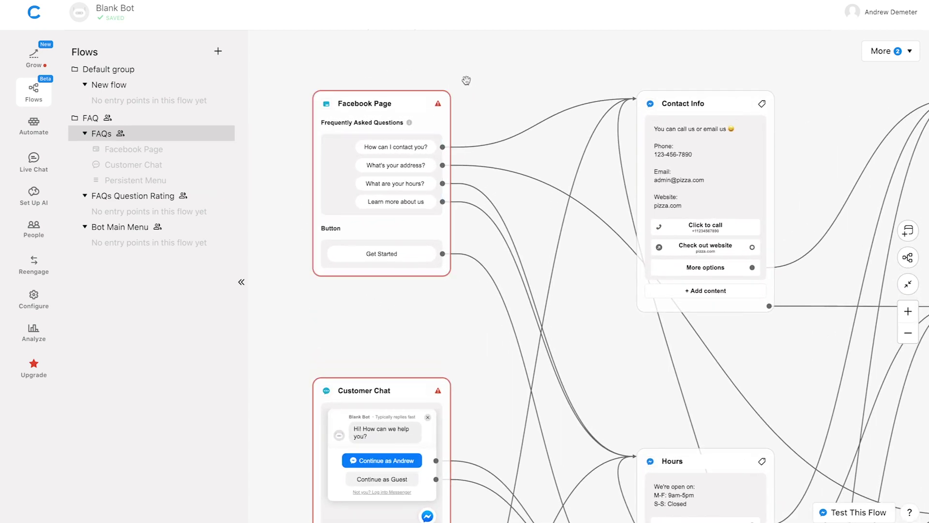
mouse_move(438, 106)
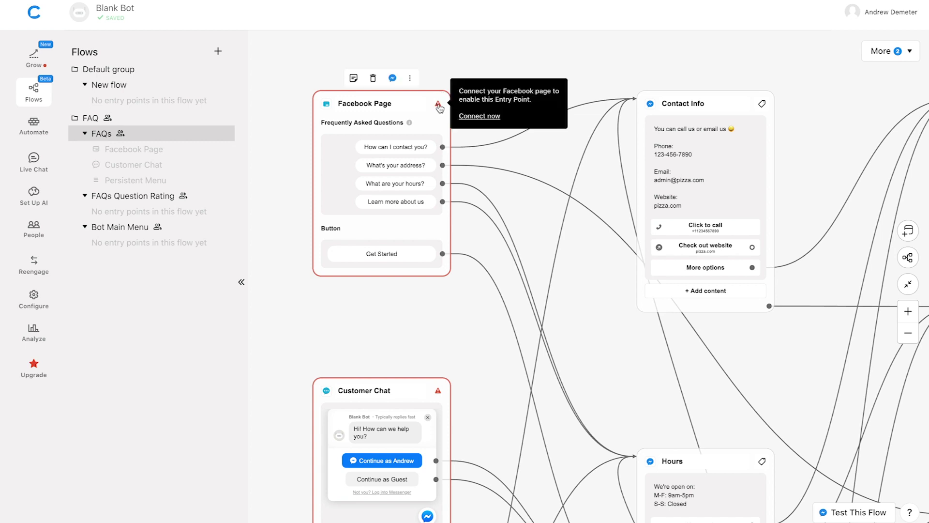
Connect the Slice & Dice Pizzeria Facebook page to Blank Bot through Growth Tools
left_click(481, 118)
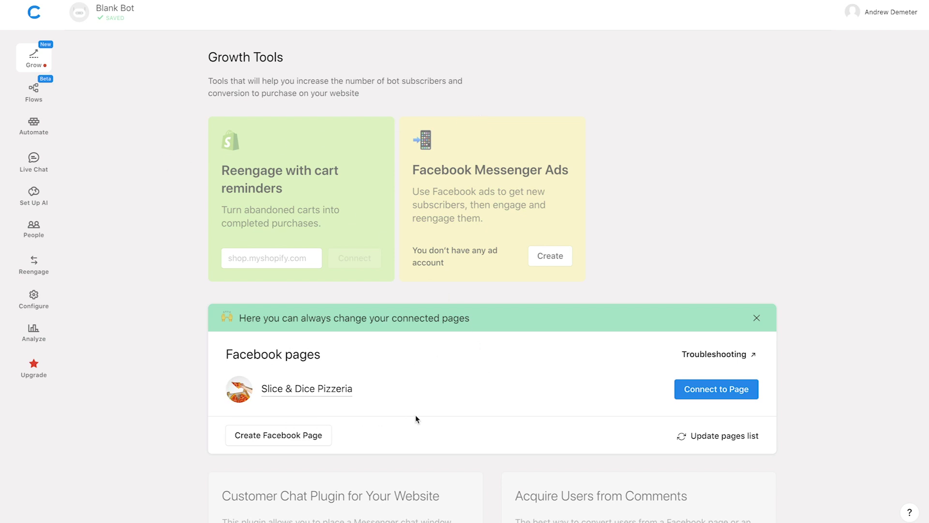
left_click(682, 390)
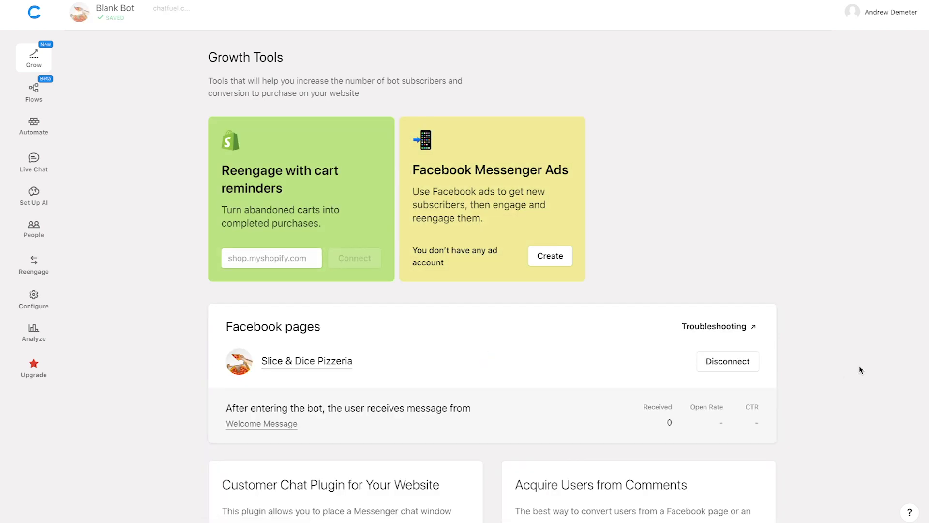
Back in the FAQs flow, enable the Facebook Page entry point, confirming it replaces the Welcome block
left_click(34, 99)
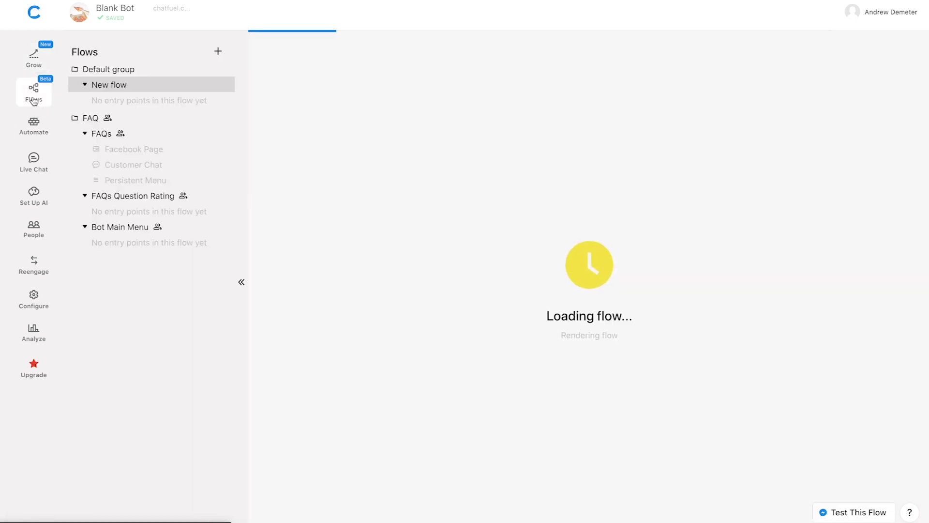
left_click(100, 138)
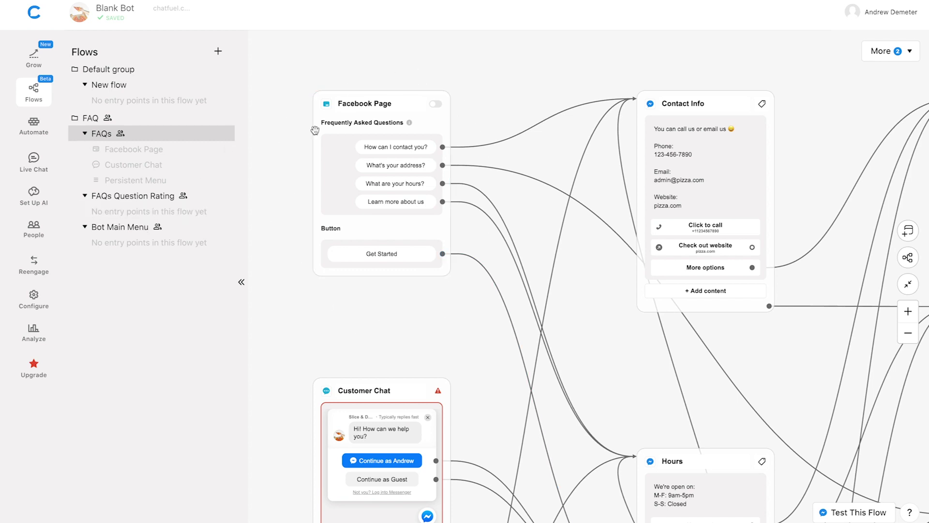
left_click(435, 105)
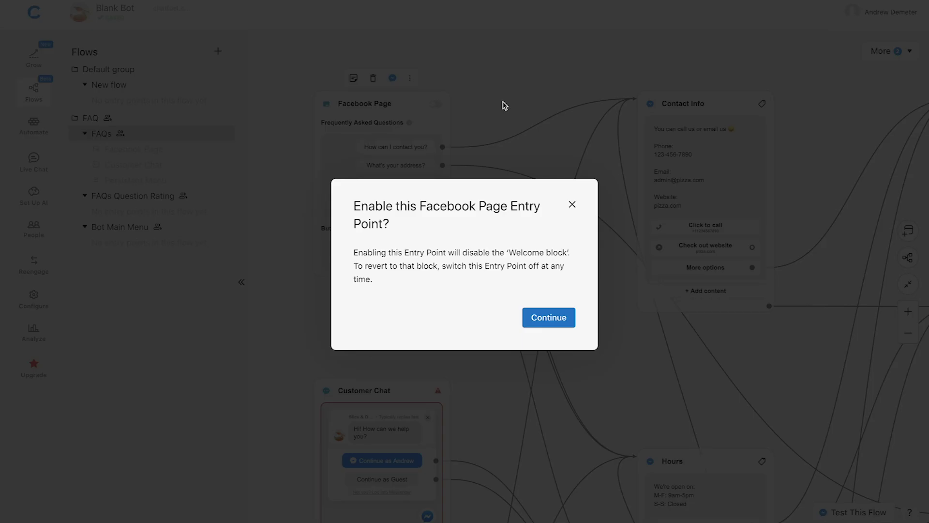
left_click(548, 317)
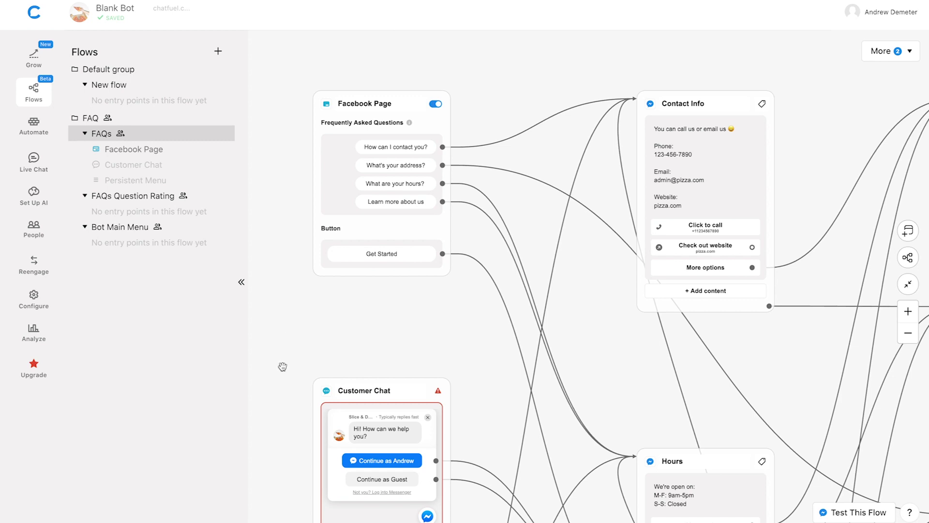
Switch on the Persistent Menu entry point further down the FAQs flow canvas
left_click_drag(281, 438, 293, 207)
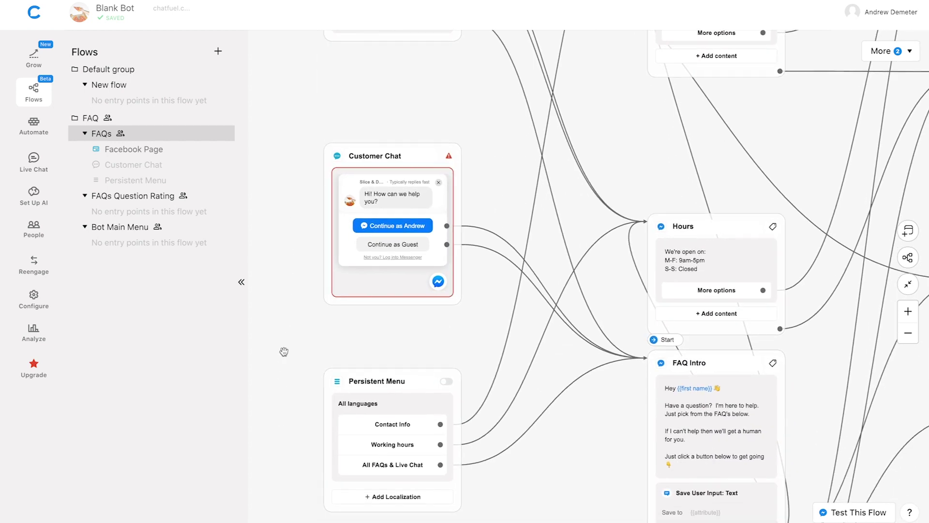
left_click_drag(290, 429, 296, 326)
scroll(296, 326, "up", 5)
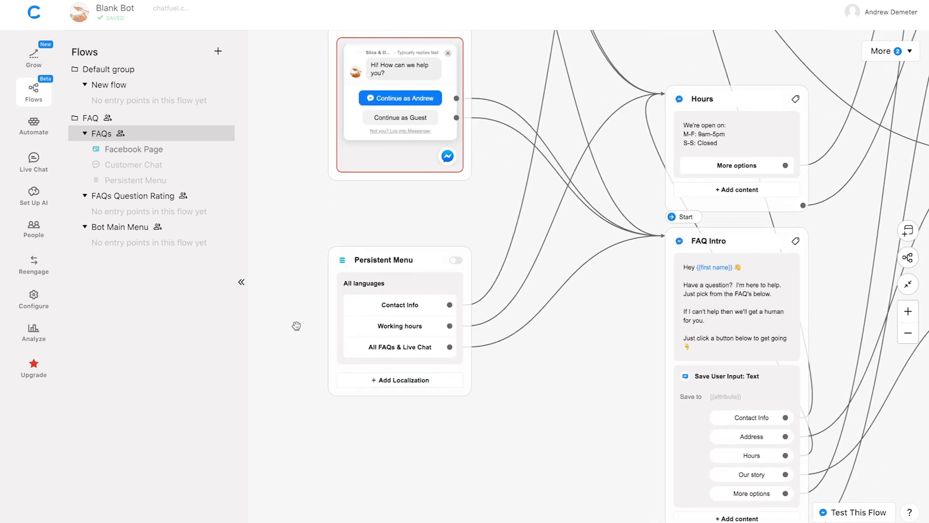
mouse_move(116, 229)
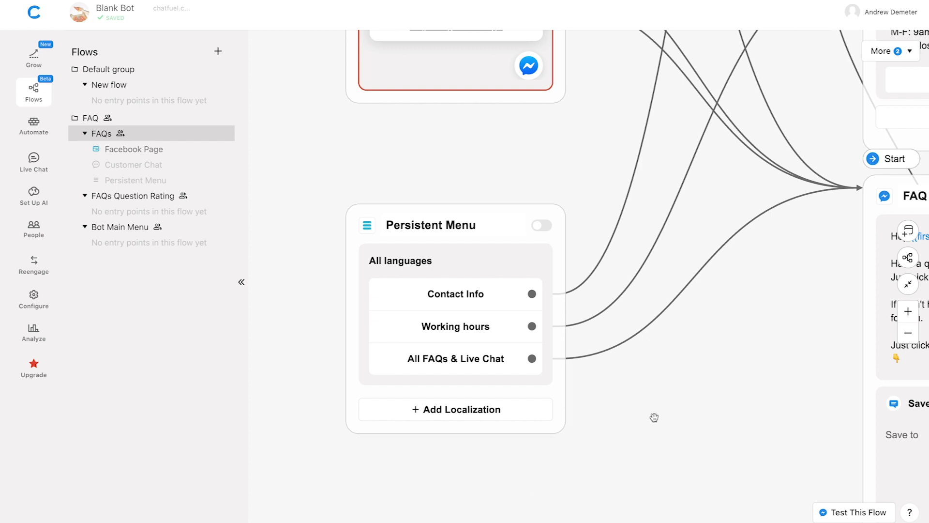
mouse_move(560, 216)
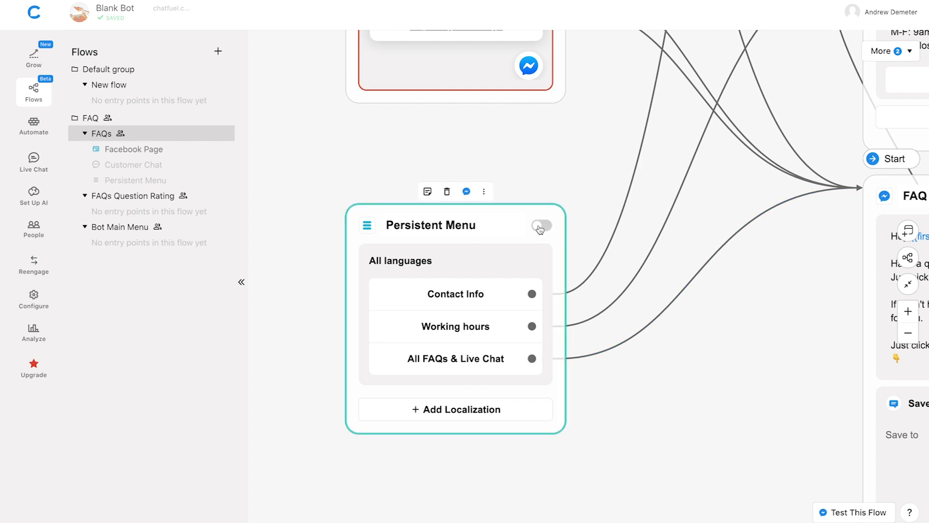
left_click(540, 228)
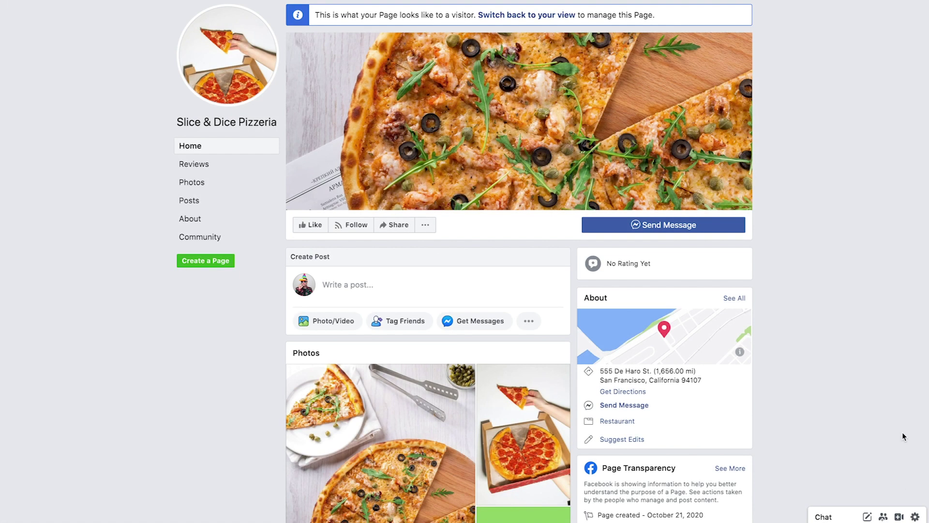
Send Message to Slice & Dice Pizzeria and view the FAQ question choices in Messenger
left_click(721, 229)
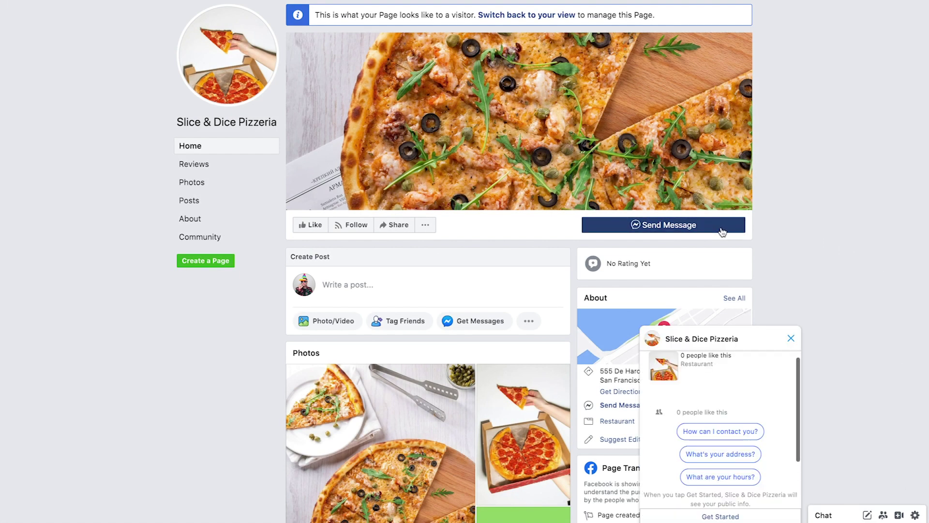
scroll(789, 428, "down", 2)
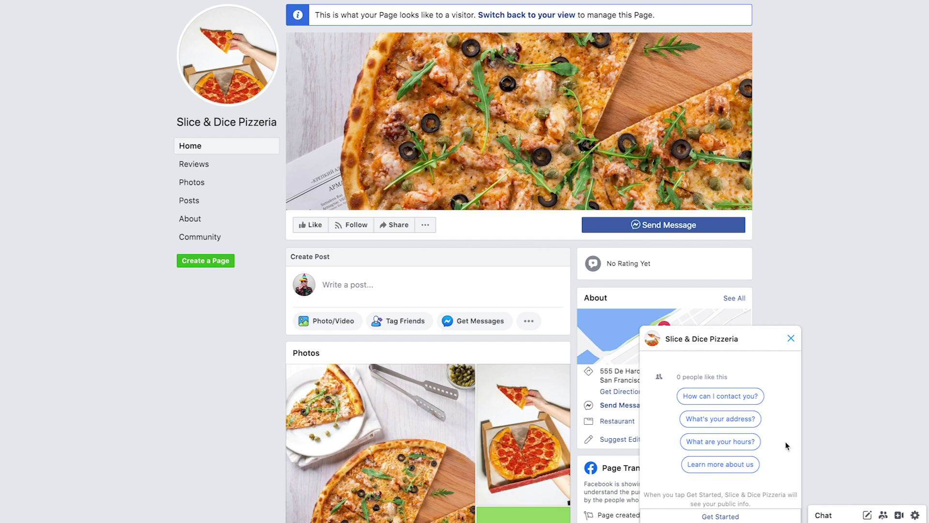
Ask the pizzeria bot its hours, browse the More options cards, then choose Working hours from its menu
left_click(719, 442)
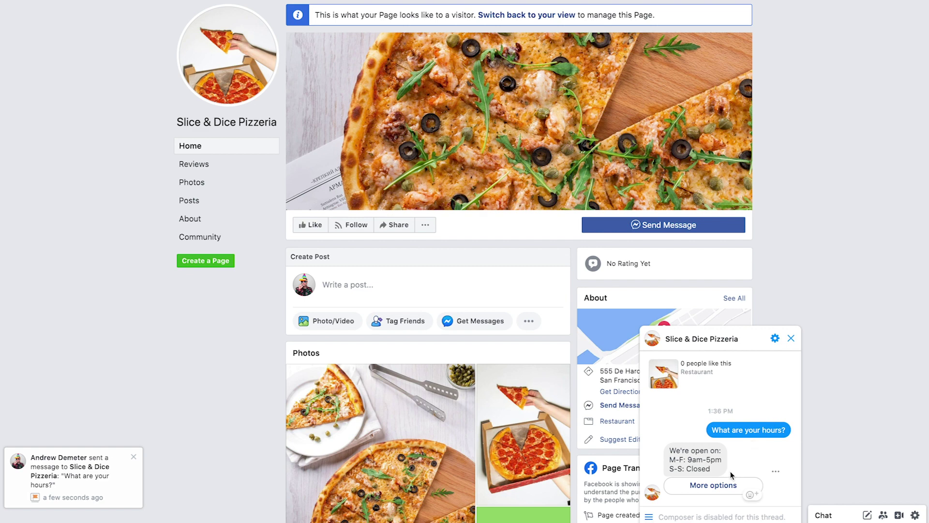
left_click(718, 490)
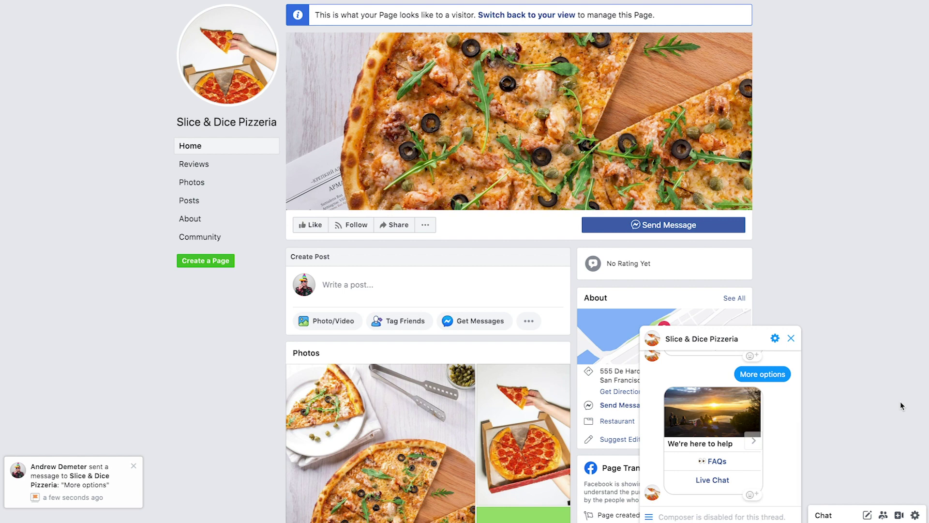
left_click(753, 442)
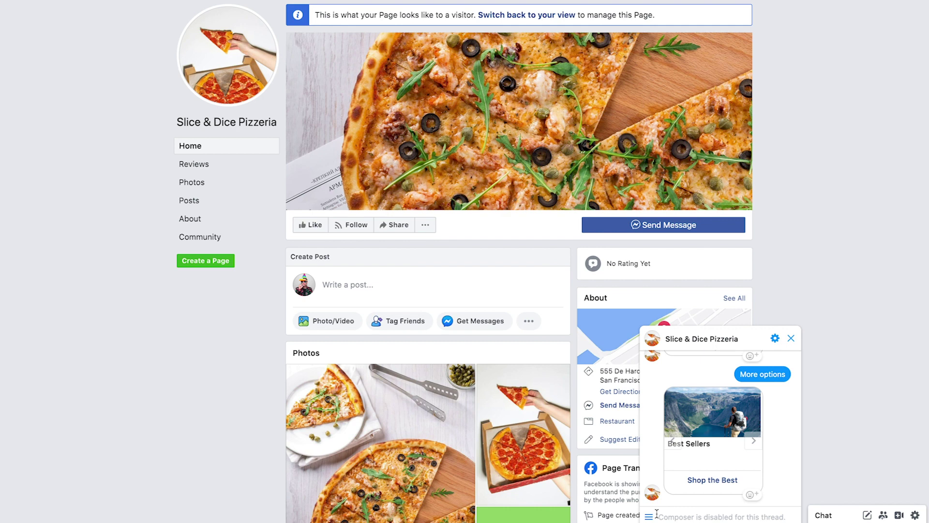
left_click(648, 517)
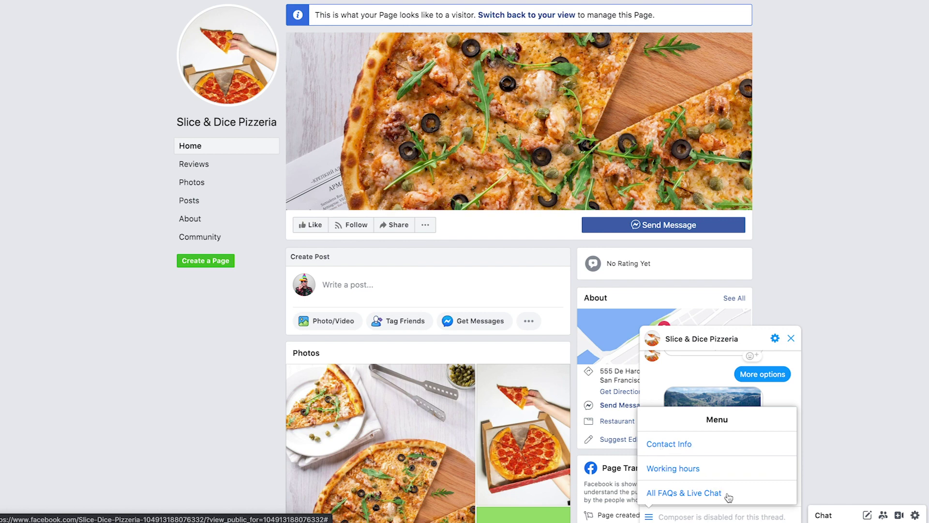
left_click(680, 469)
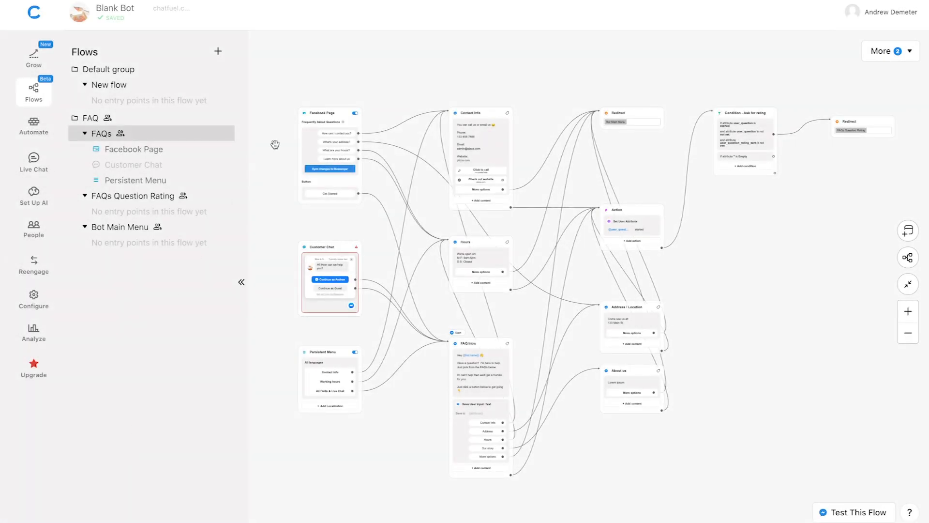
Bring the Facebook Page entry point card into view and select it
scroll(282, 131, "up", 3)
scroll(282, 132, "up", 5)
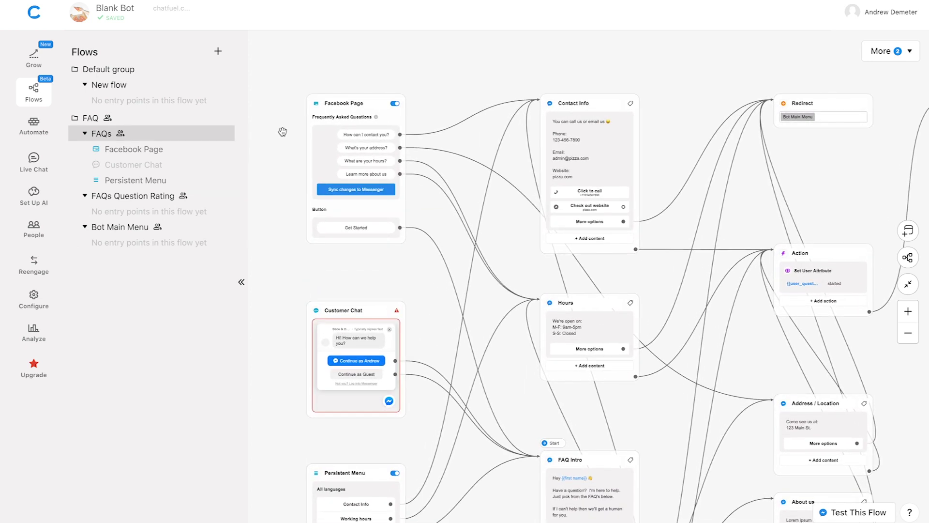
left_click_drag(283, 132, 276, 248)
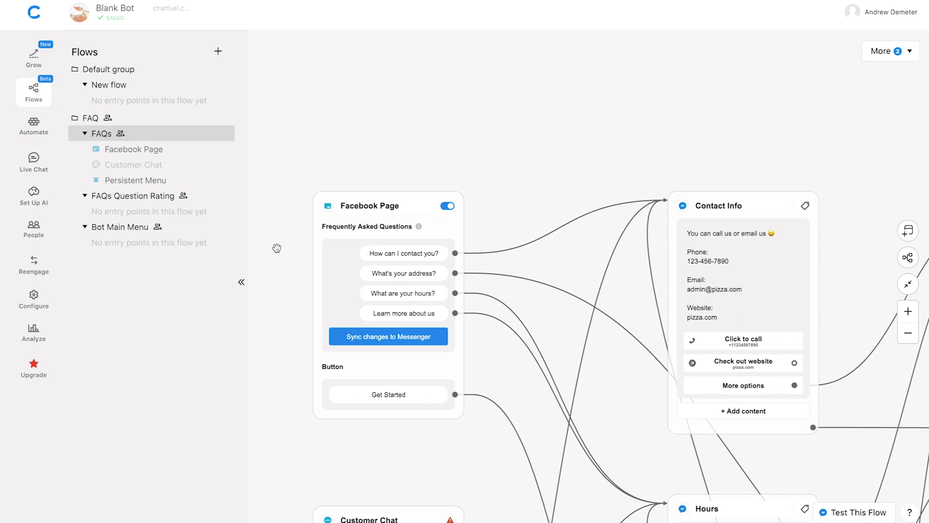
left_click(342, 265)
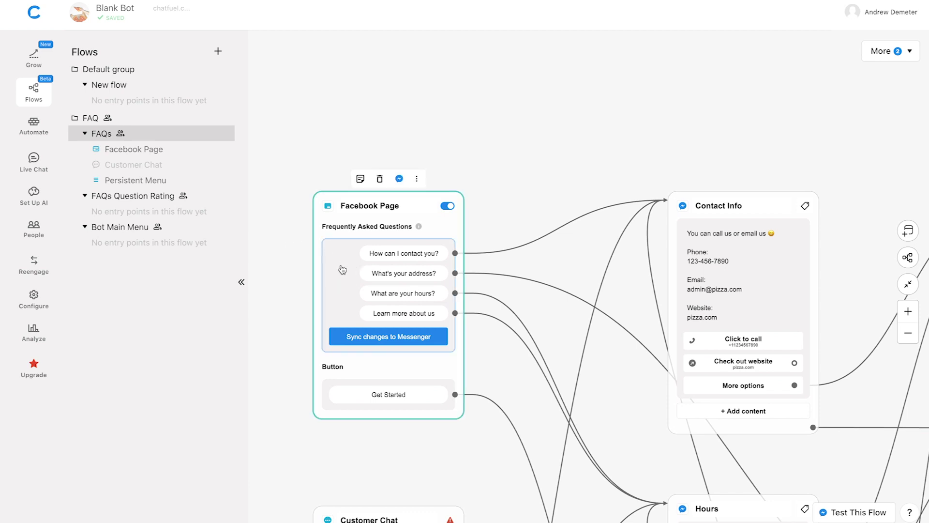
Add the FAQ question 'Vegan options?' and move it to the top of the list
mouse_move(342, 270)
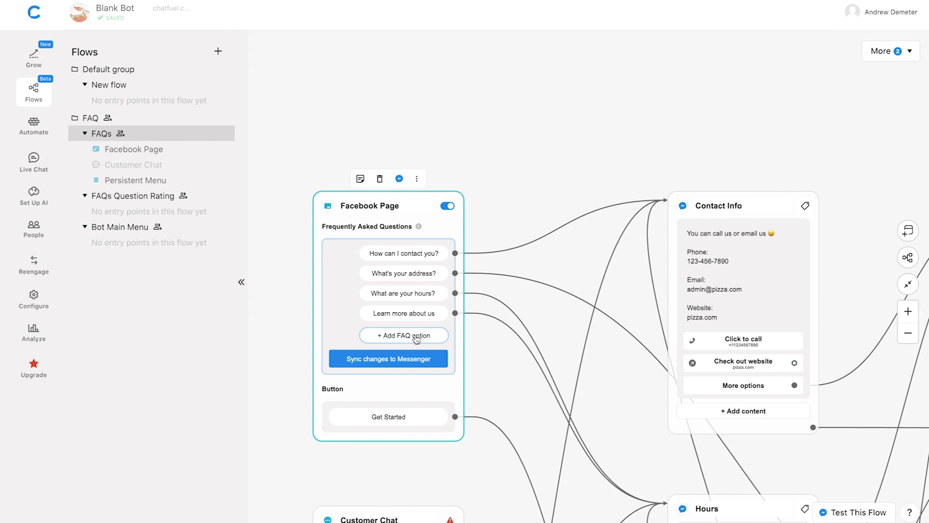
left_click(416, 337)
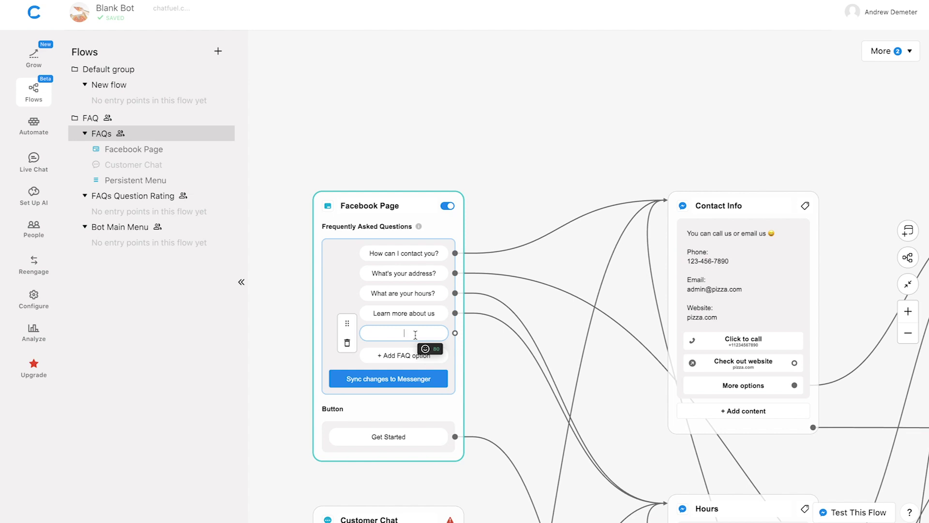
type("Vegan options?")
left_click(348, 326)
left_click_drag(347, 326, 349, 244)
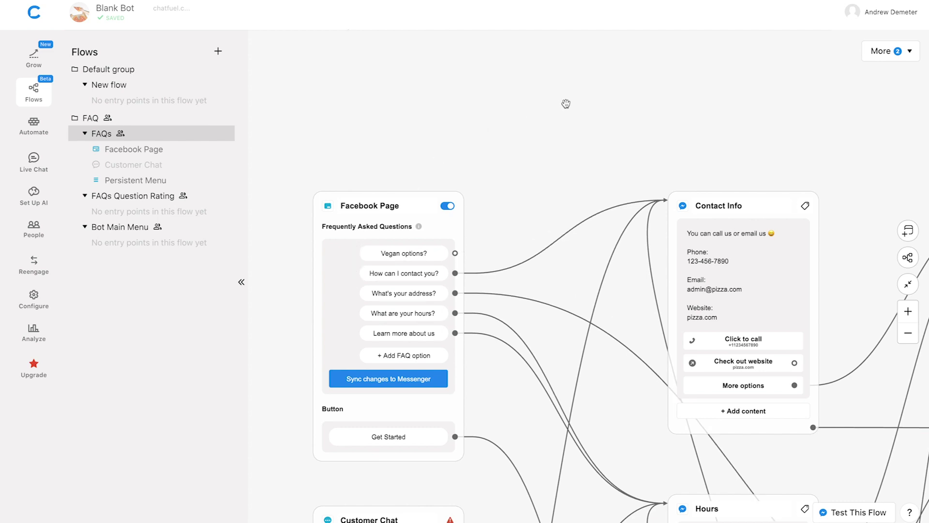
left_click_drag(564, 104, 540, 130)
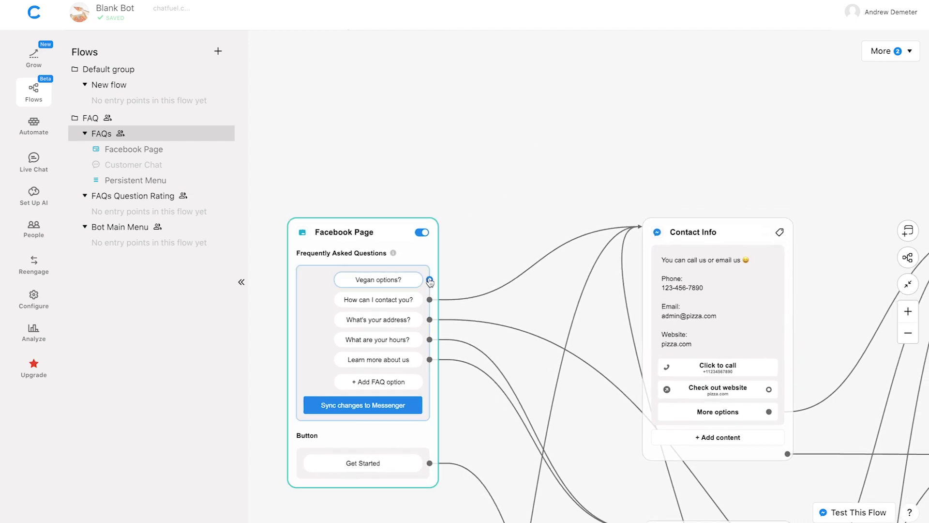
Link 'Vegan options?' to a new empty Send message block positioned above the FAQ card
left_click_drag(429, 280, 510, 93)
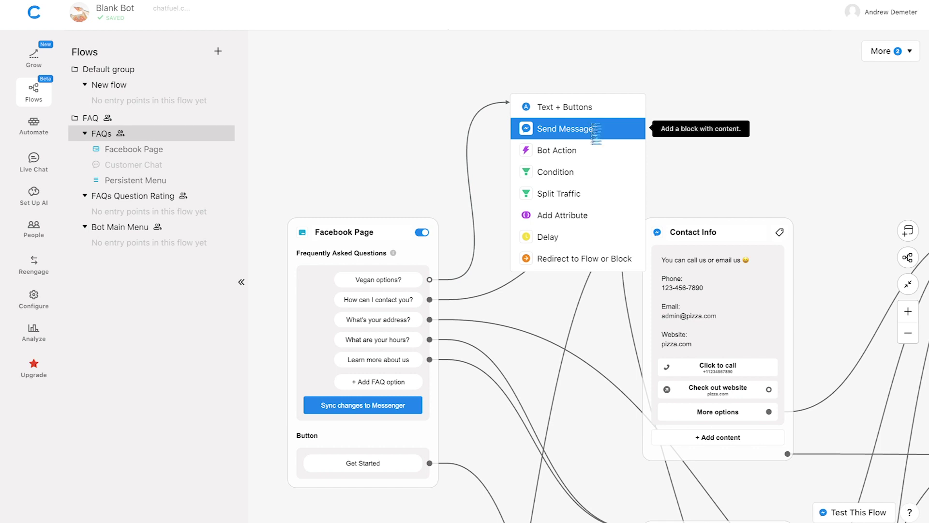
left_click(593, 128)
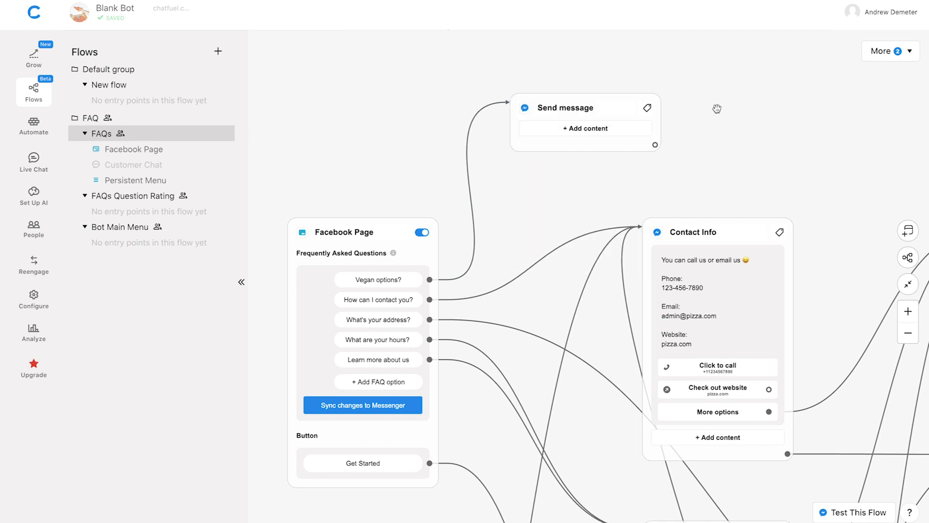
scroll(717, 109, "down", 2)
left_click_drag(715, 115, 692, 150)
left_click_drag(561, 169, 543, 115)
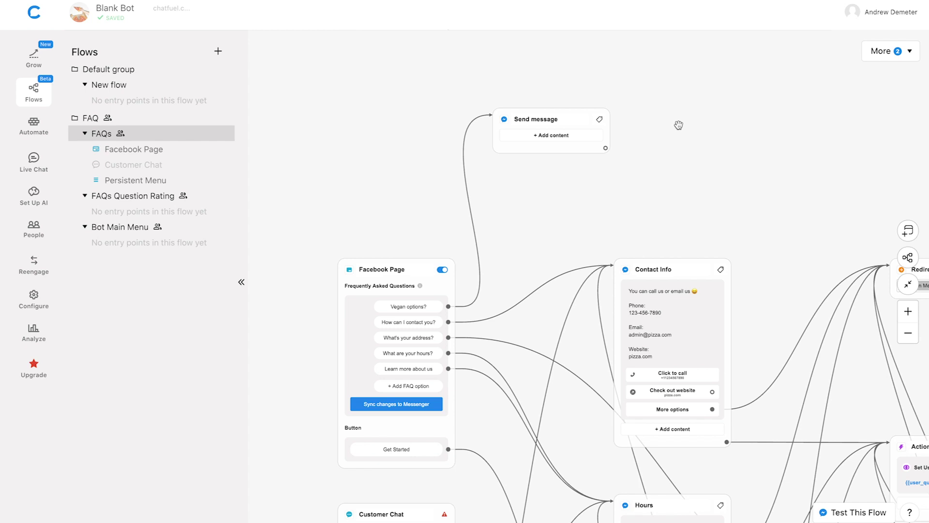
Add a Gallery to the Vegan options? Send message block and expand it to three cards
left_click(561, 138)
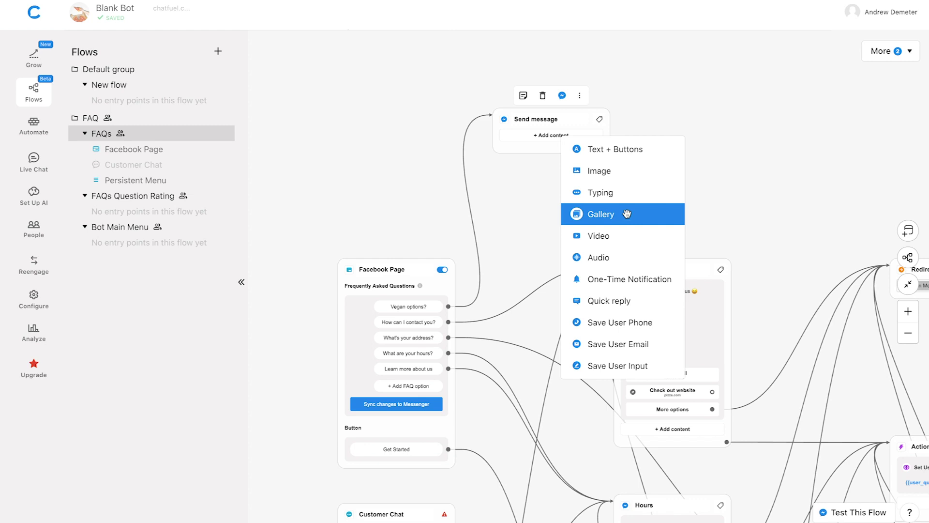
left_click(621, 214)
left_click(587, 210)
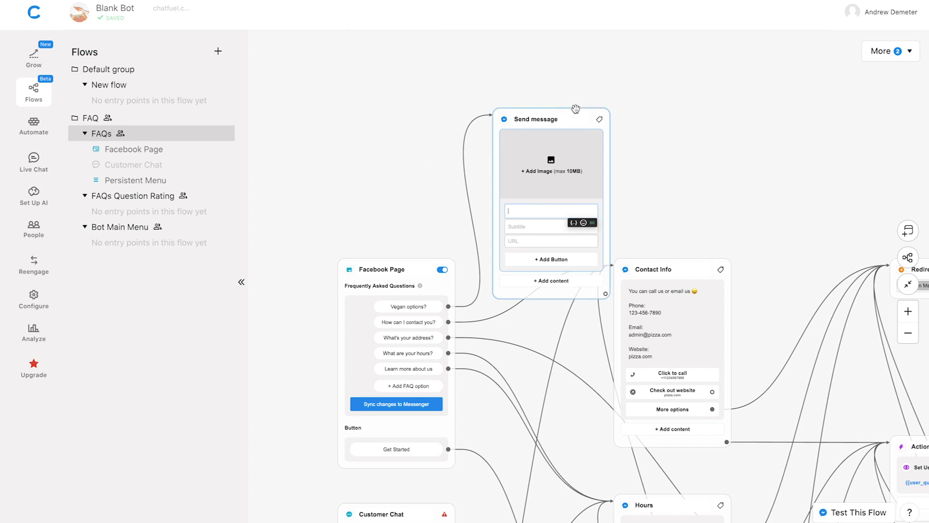
left_click_drag(570, 108, 575, 104)
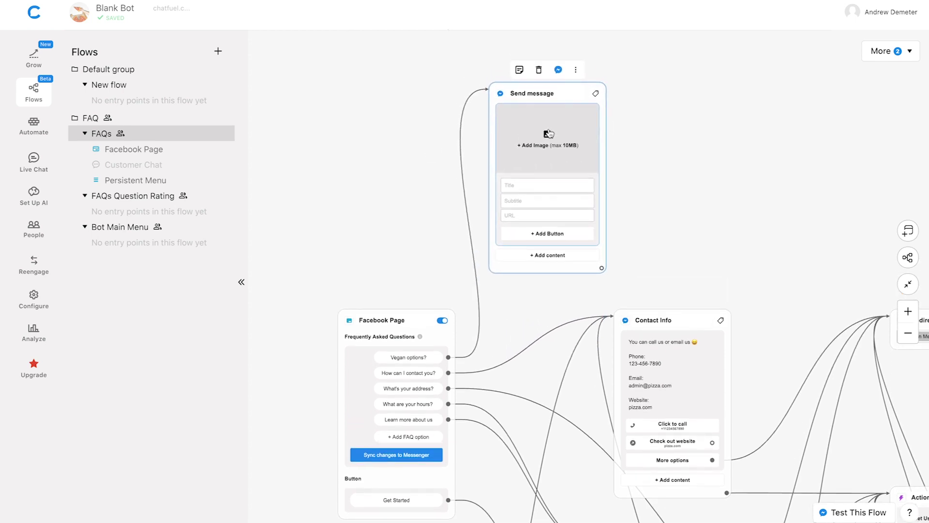
left_click(589, 91)
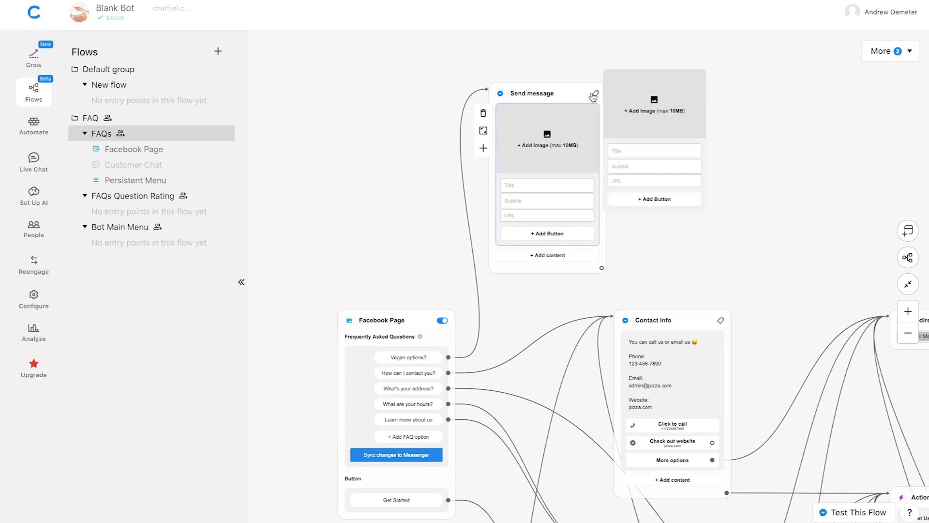
left_click(697, 57)
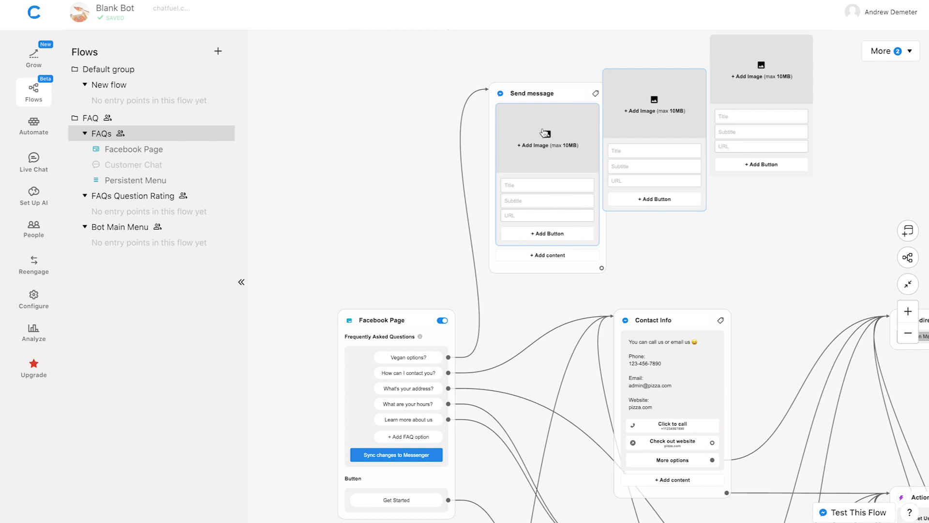
mouse_move(544, 142)
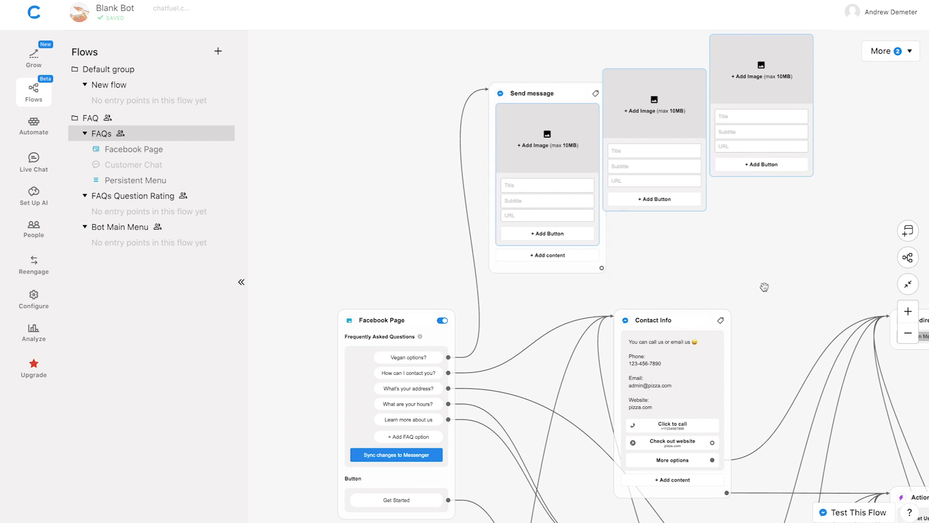
scroll(764, 287, "down", 5)
Add an empty image to the Hours block and move it above the 'We're open on' text
scroll(719, 307, "down", 2)
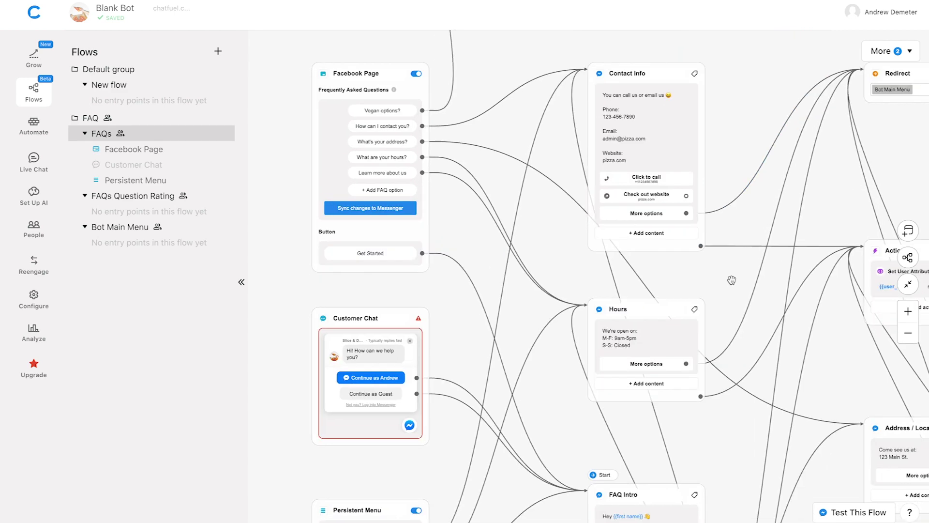
scroll(723, 289, "up", 2)
scroll(723, 289, "up", 3)
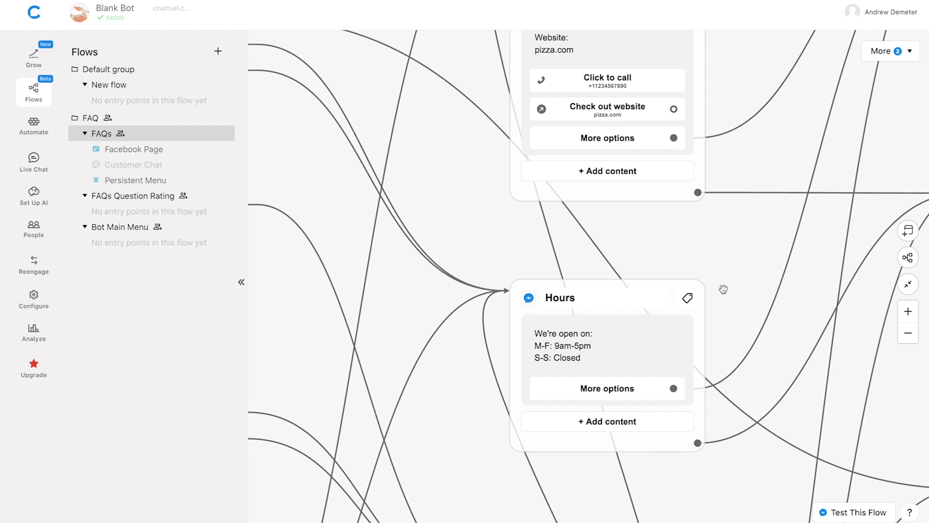
left_click_drag(732, 250, 729, 159)
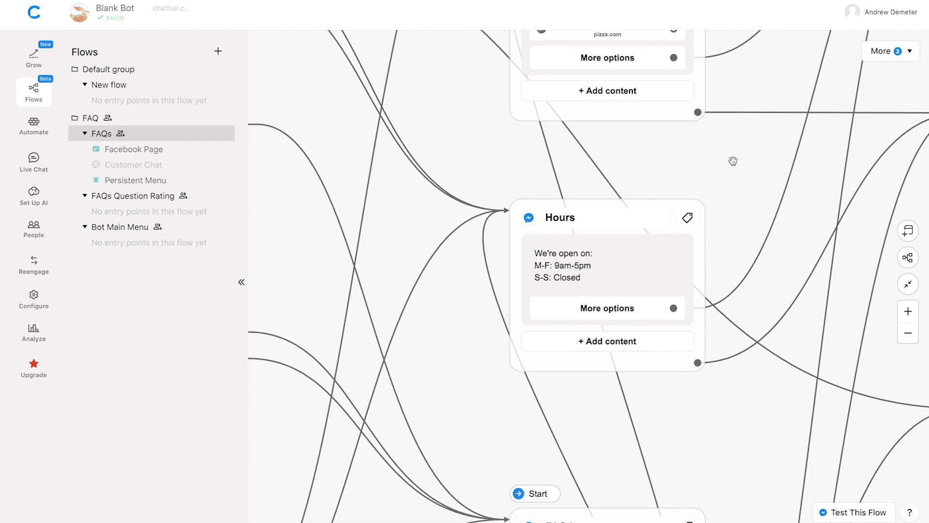
left_click(612, 308)
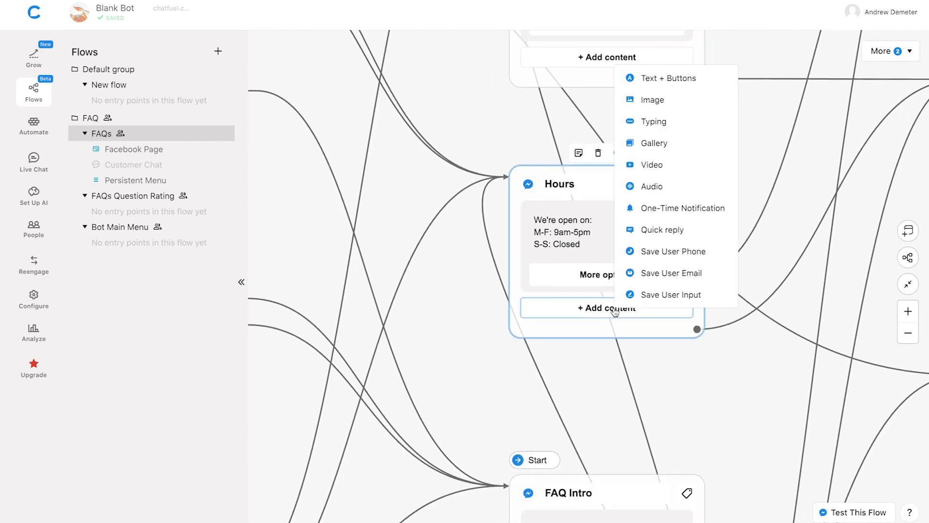
left_click(649, 100)
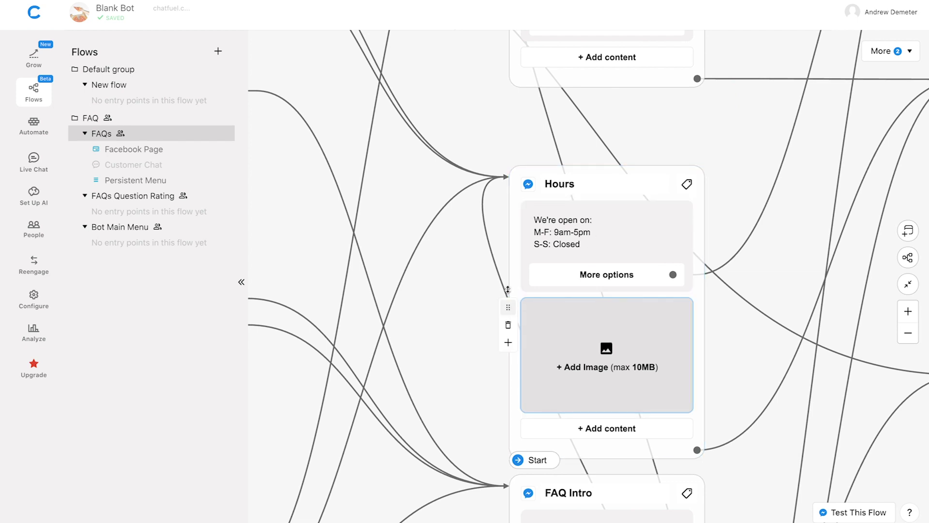
left_click_drag(508, 289, 508, 209)
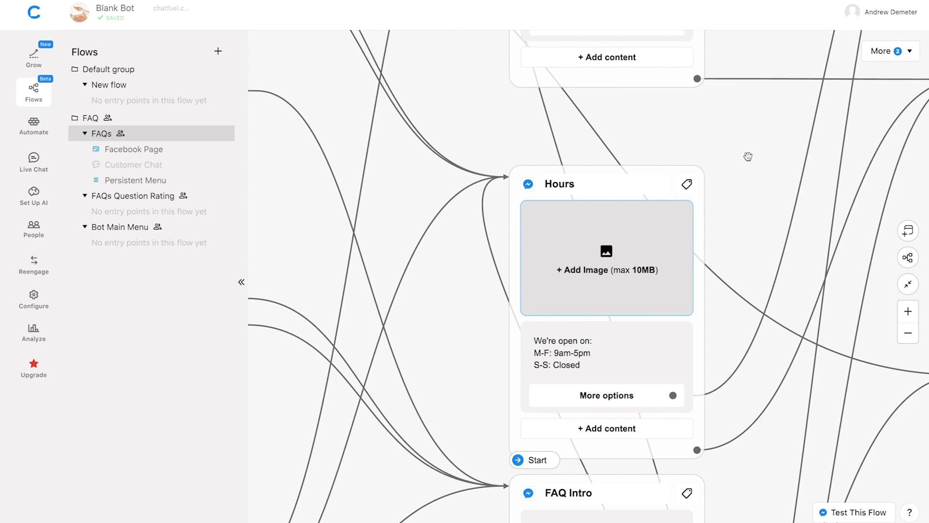
Add an empty video to the About us block and drag it above the Lorem ipsum text
scroll(748, 156, "down", 5)
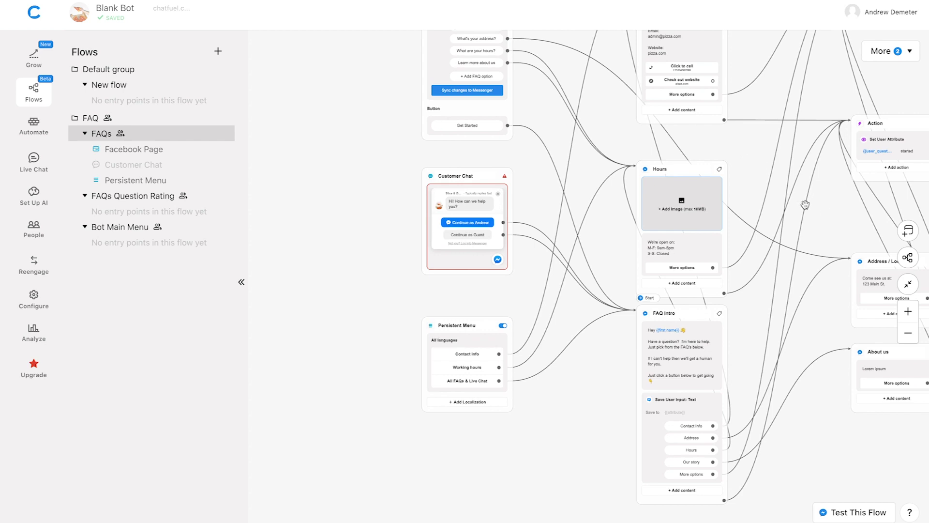
left_click_drag(767, 197, 664, 148)
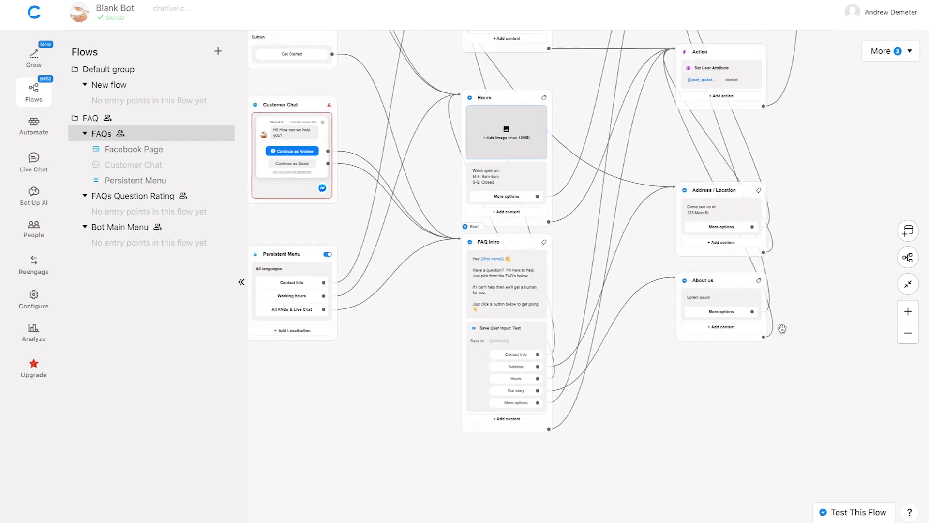
scroll(658, 369, "up", 3)
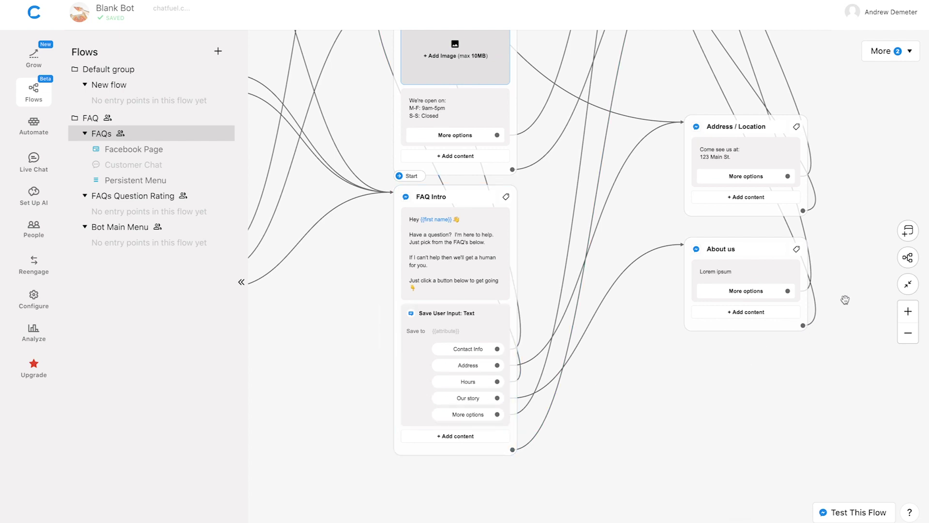
scroll(845, 299, "up", 2)
scroll(845, 300, "up", 2)
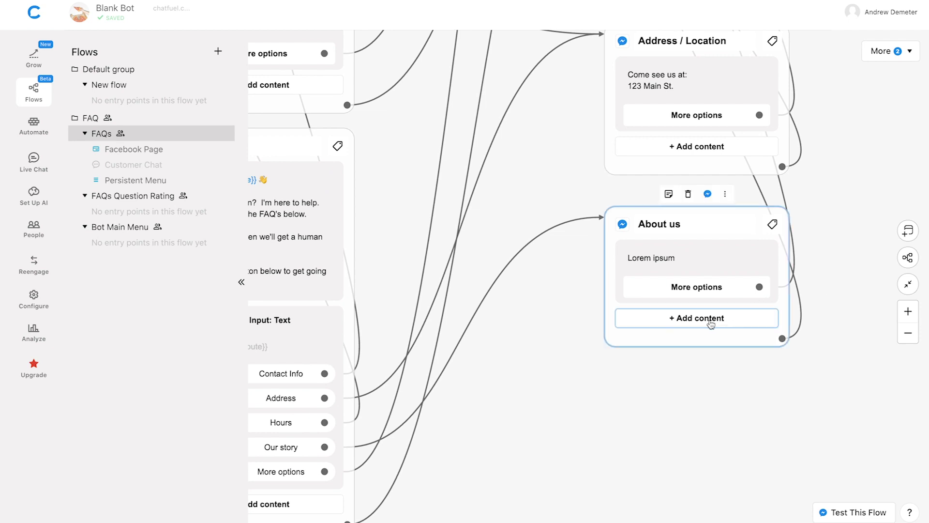
left_click(690, 323)
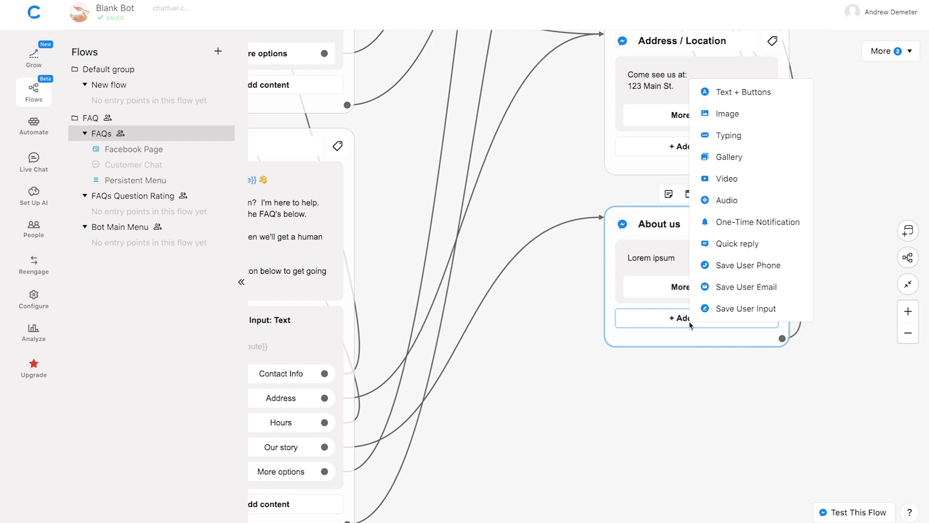
left_click(763, 177)
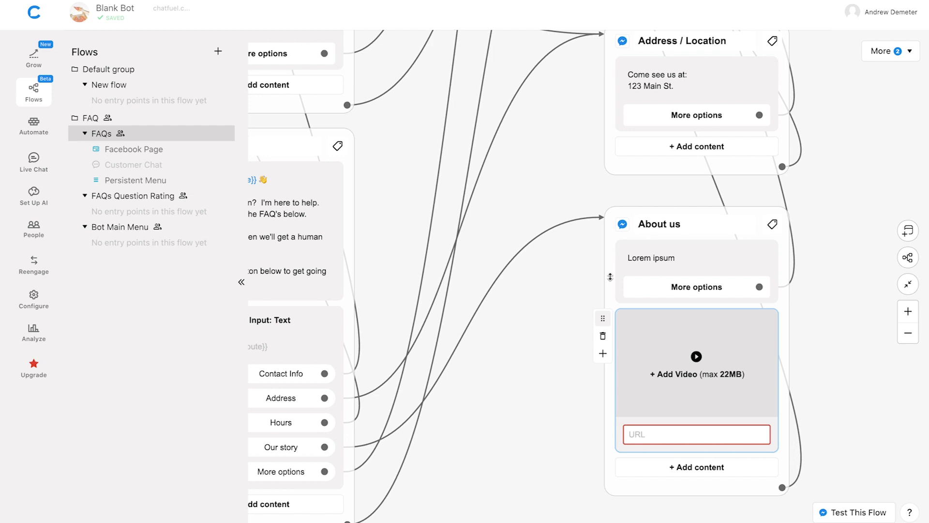
left_click_drag(603, 318, 618, 242)
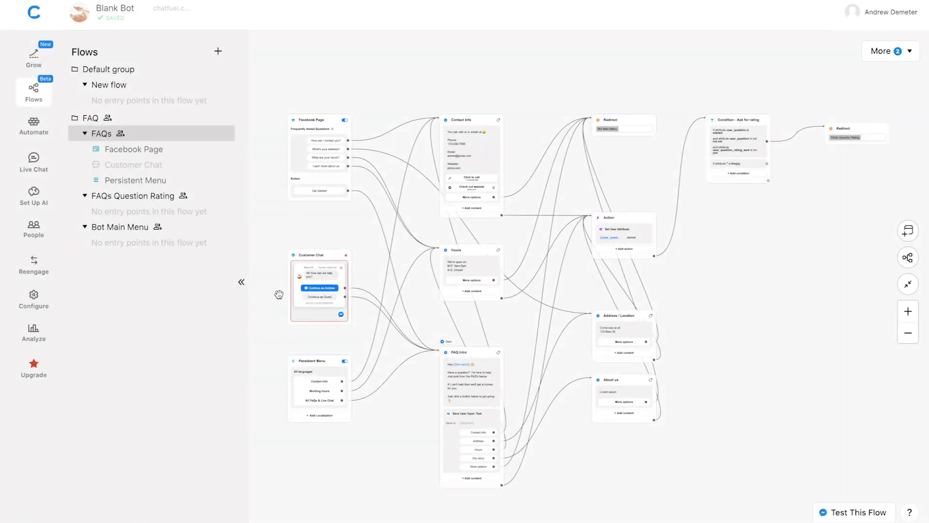
Open the Customer Chat plugin settings and choose w3schools.com as the website domain
scroll(280, 293, "up", 3)
scroll(280, 293, "up", 5)
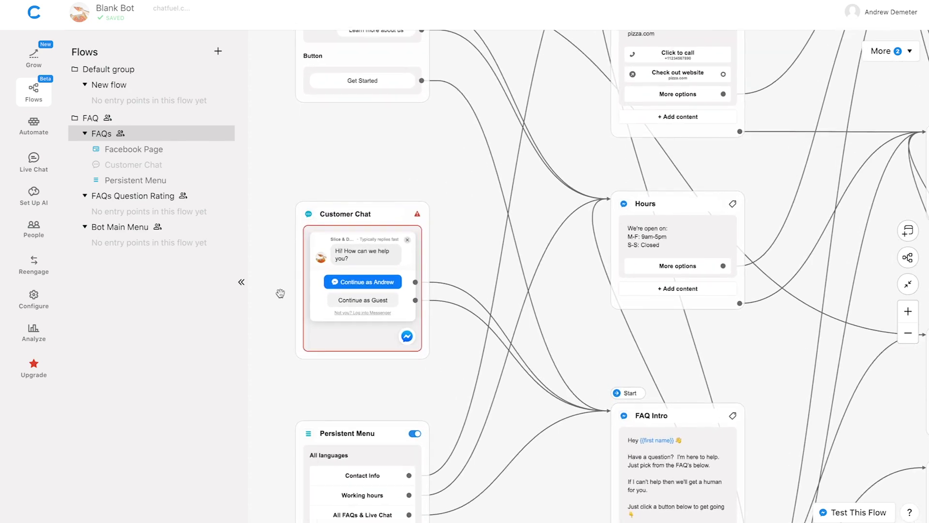
left_click(415, 293)
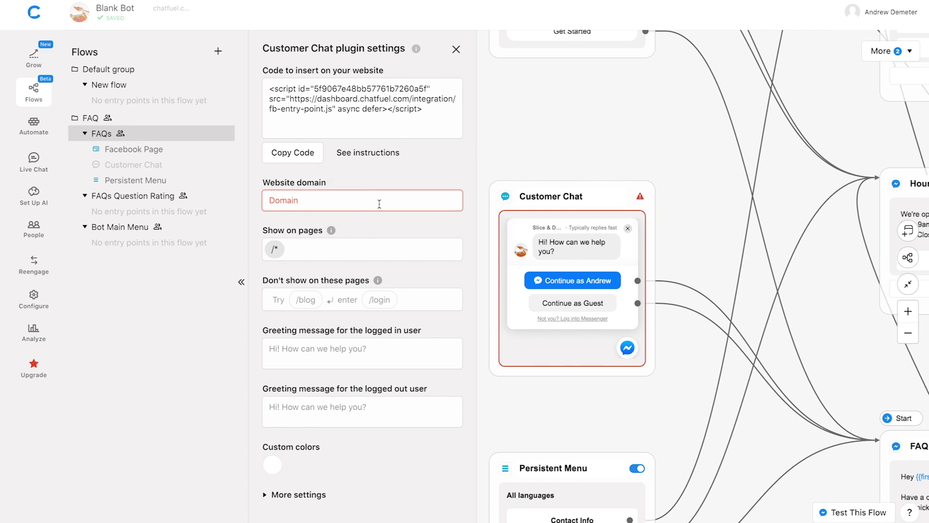
left_click(350, 200)
left_click(319, 224)
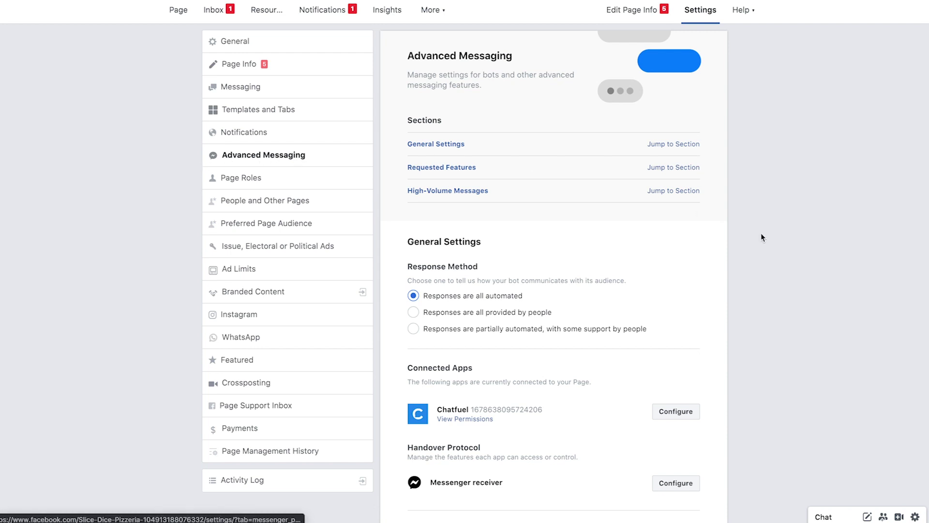
Scroll the Advanced Messaging settings down to the Whitelisted Domains list
scroll(777, 248, "down", 6)
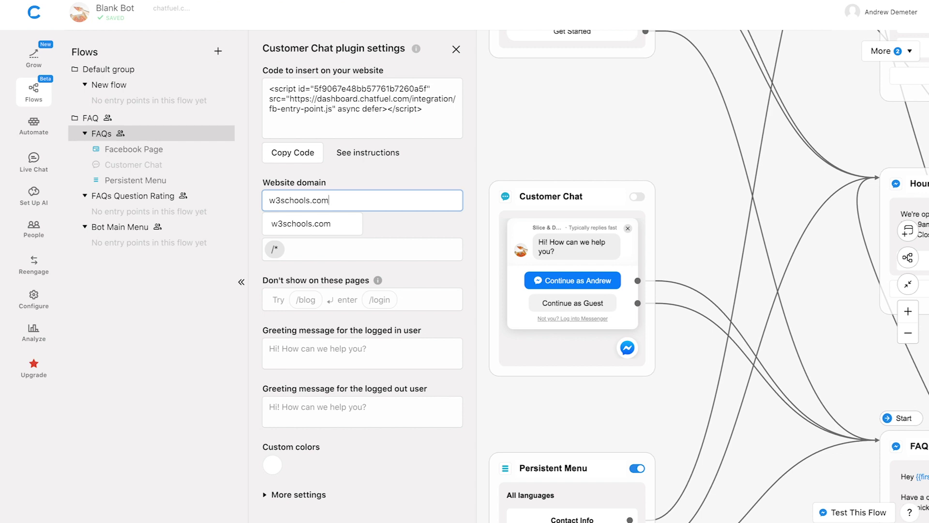
Confirm the w3schools.com domain, copy the plugin's embed code, and toggle the Customer Chat card on
left_click(449, 178)
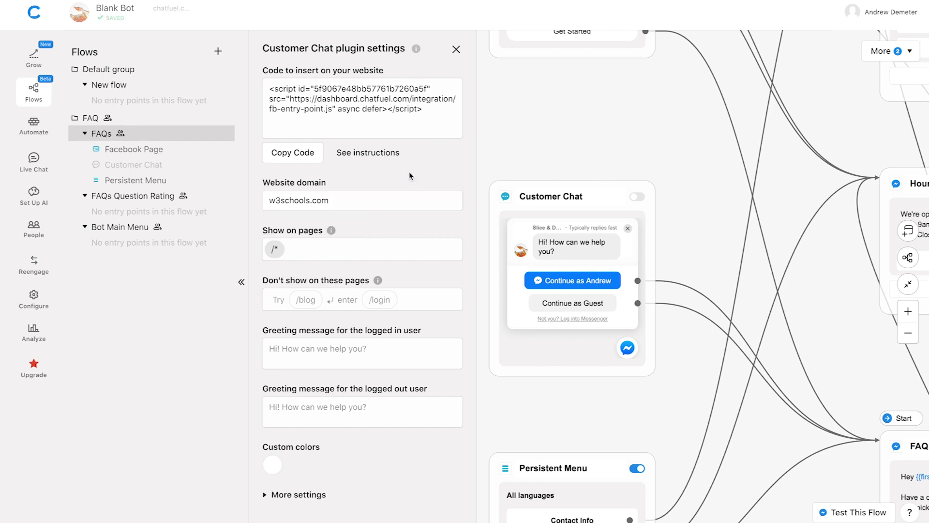
left_click(294, 153)
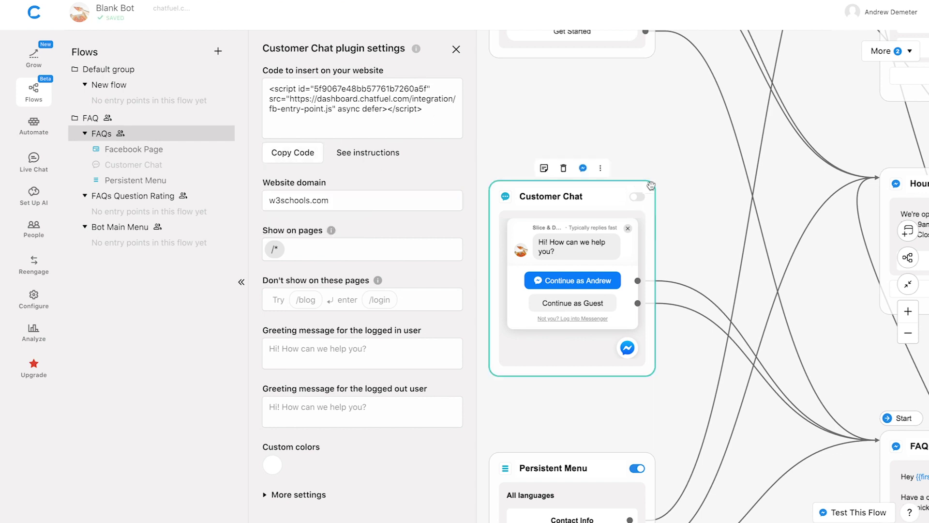
left_click(289, 154)
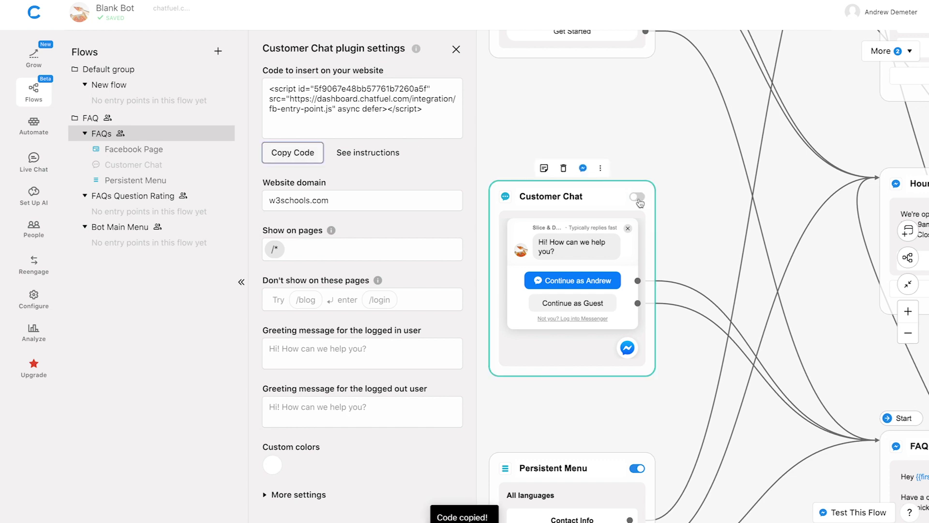
left_click(638, 197)
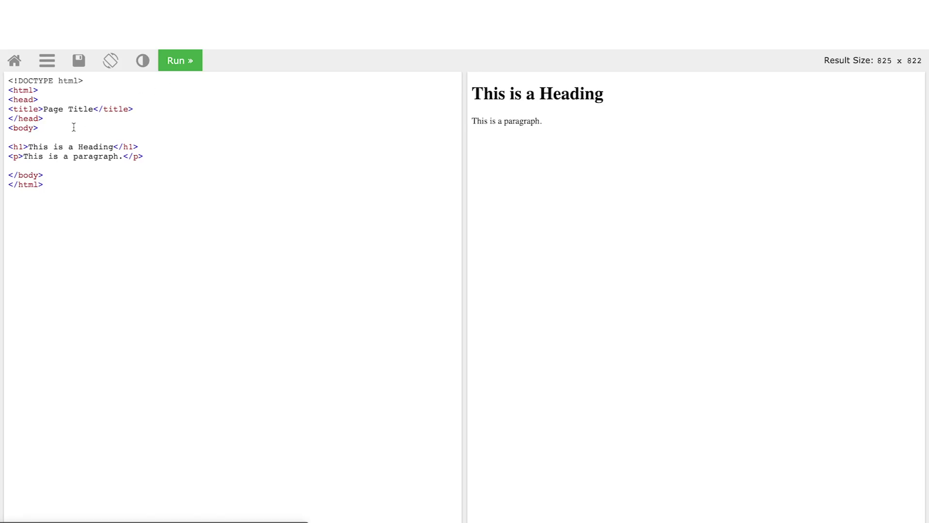
Paste the Chatfuel script after <body>, run the page, and open its Messenger chat bubble
left_click_drag(38, 128, 9, 129)
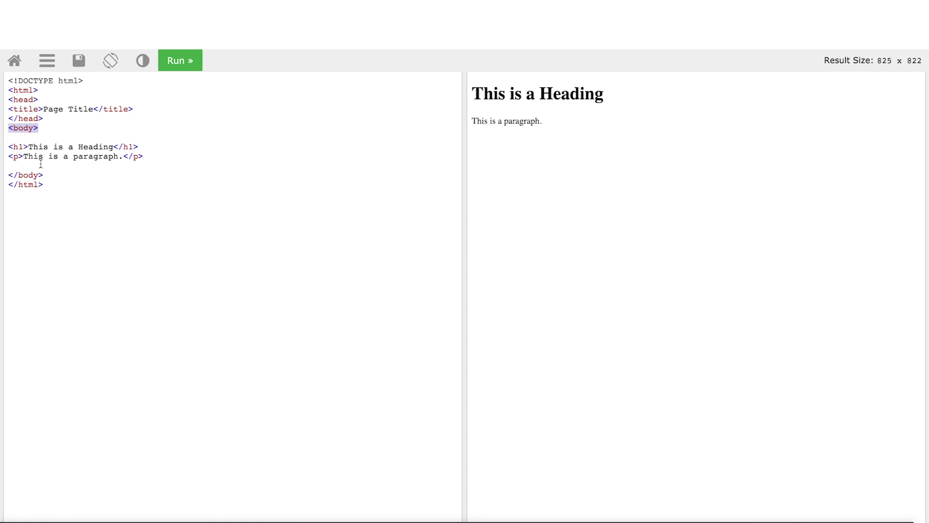
left_click_drag(48, 175, 8, 175)
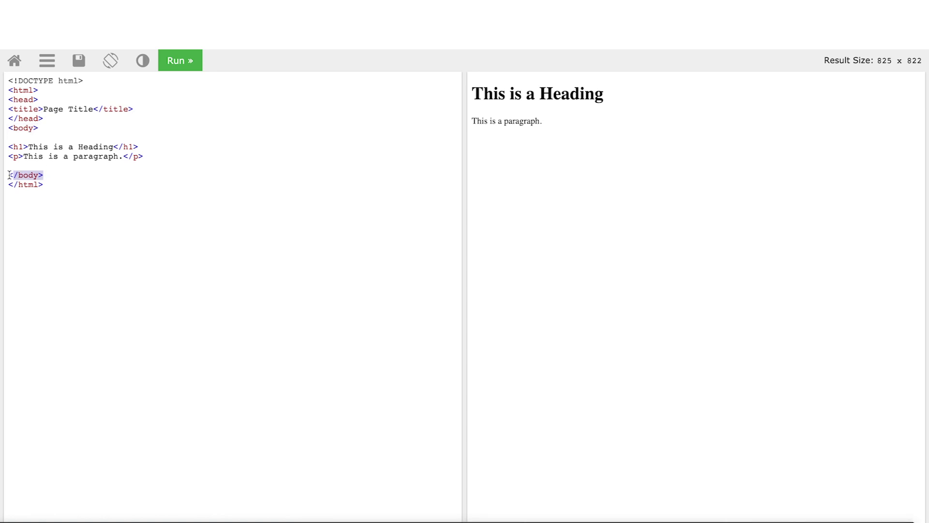
left_click(51, 133)
key("Return")
key("Return")
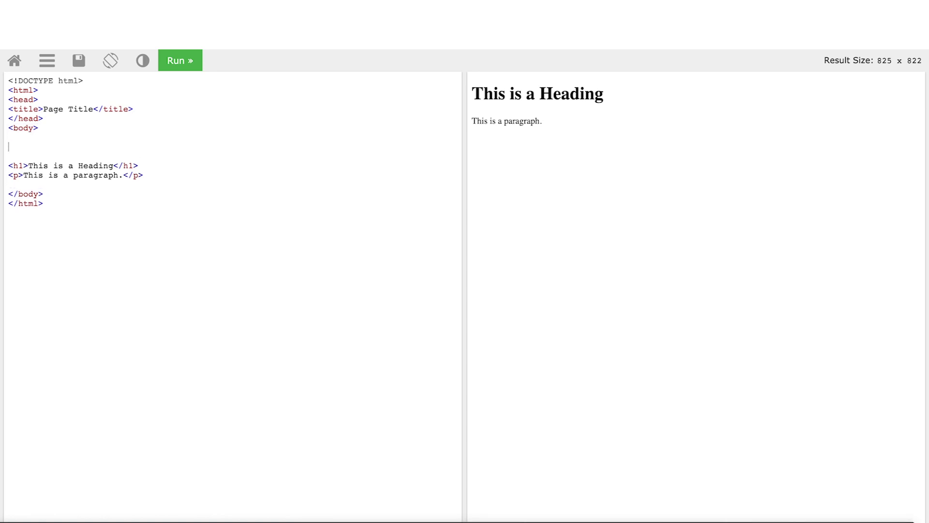
key("ctrl+v")
left_click(171, 60)
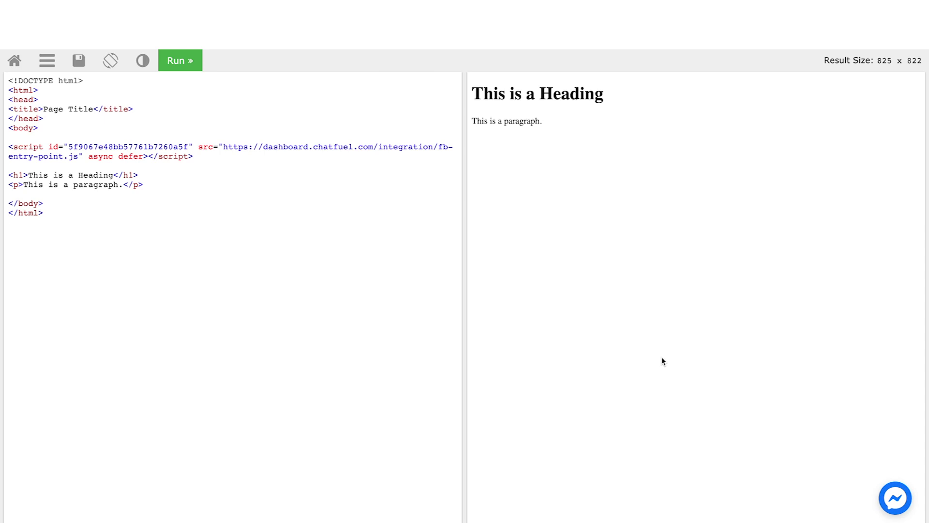
left_click(894, 499)
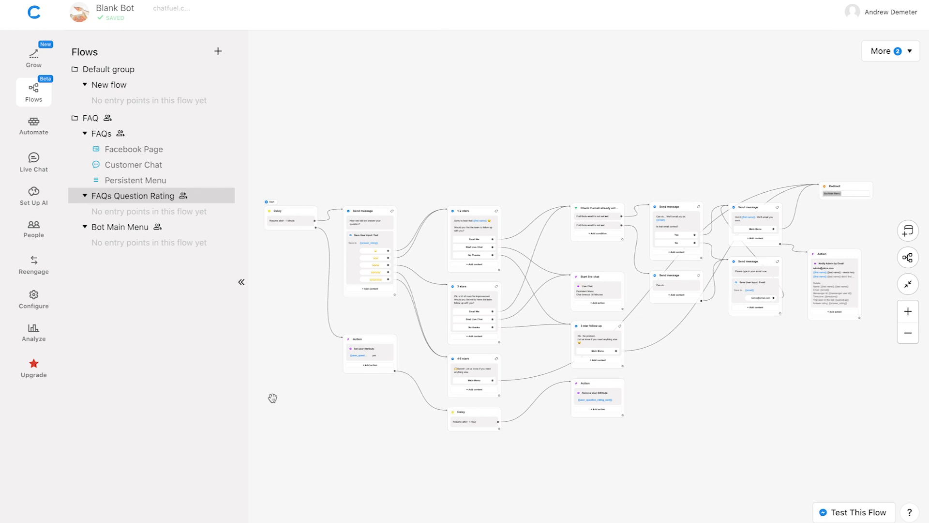
Test the 'How well did we answer your question?' rating message in Messenger
scroll(288, 242, "up", 5)
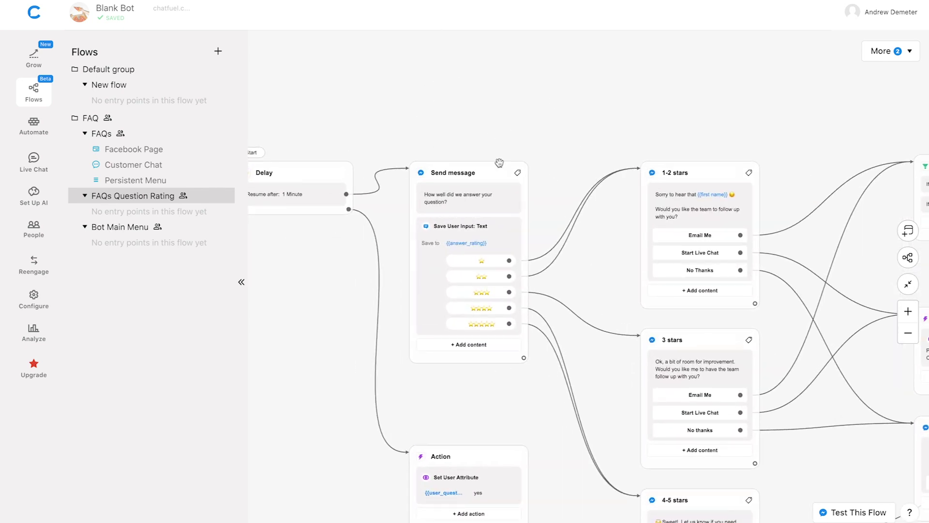
mouse_move(492, 172)
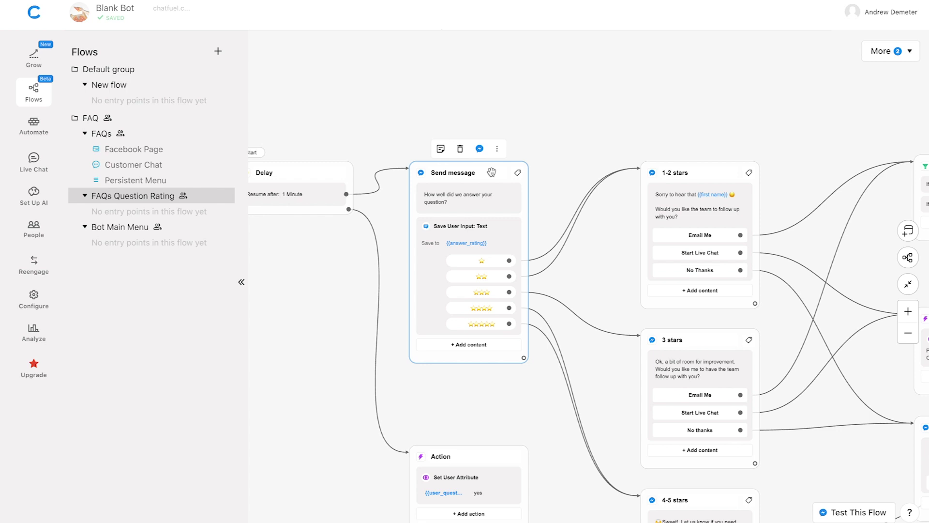
left_click(480, 149)
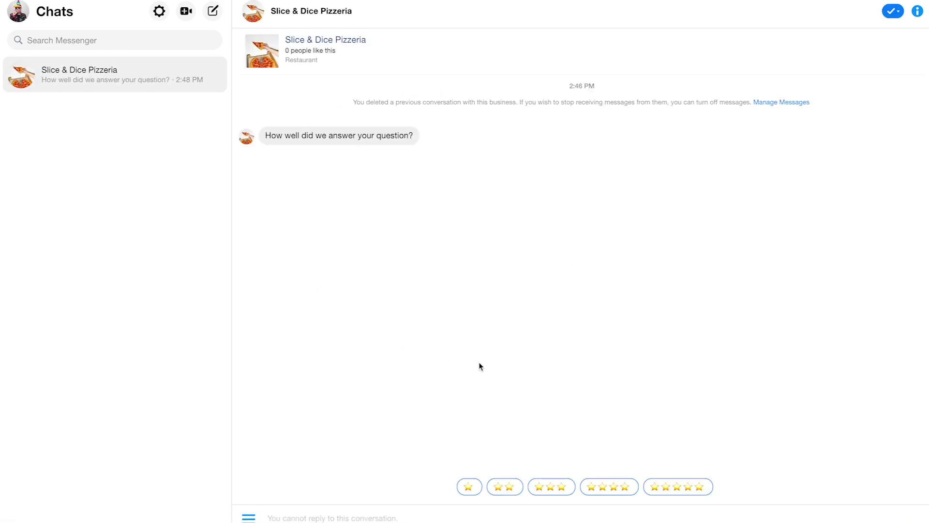
Choose the one-star quick reply, then request help via the Start Live Chat button
left_click(467, 489)
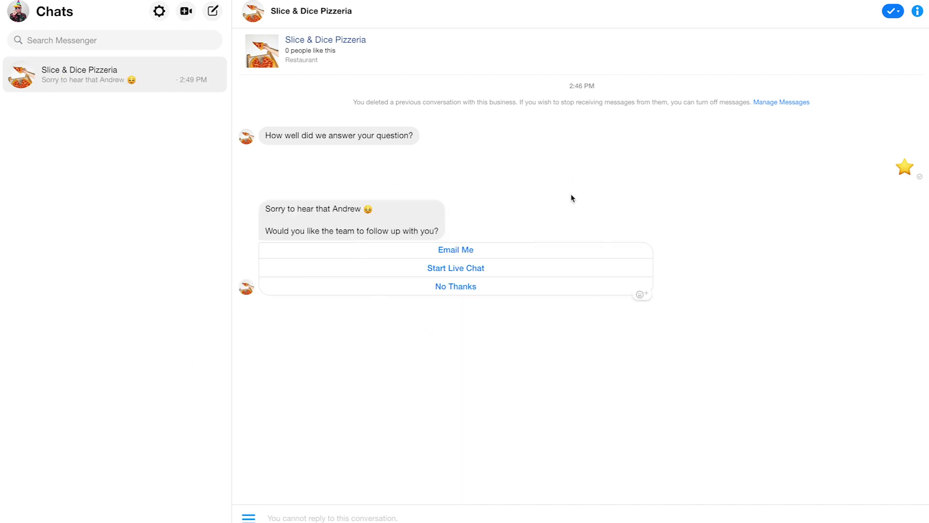
left_click(501, 272)
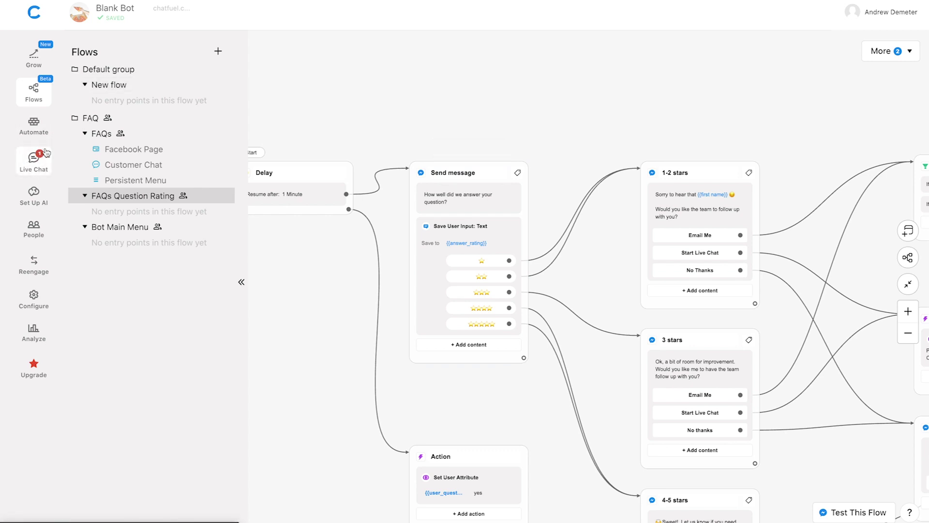
Open the test user's active conversation in the Live Chat inbox
left_click(29, 170)
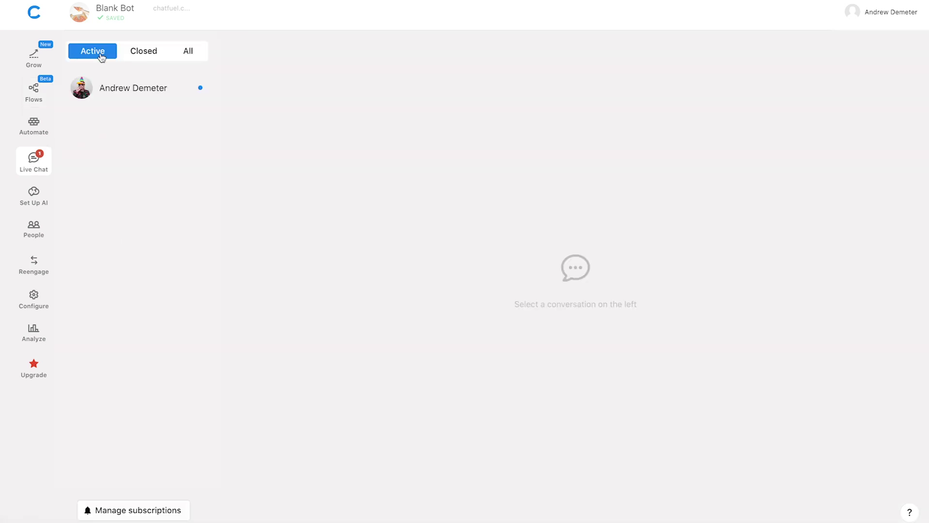
left_click(169, 92)
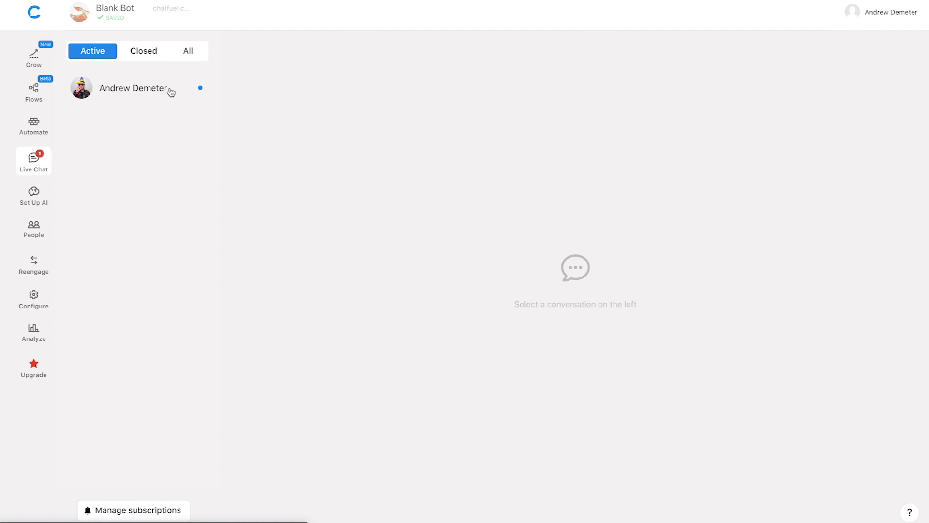